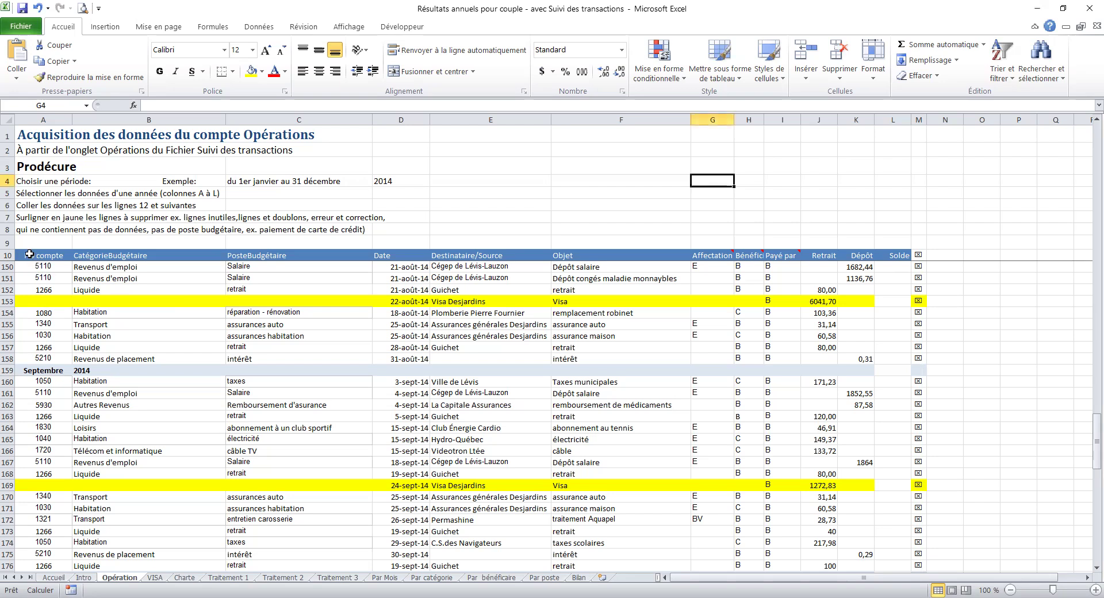
Look through the 2014 transactions on the Opération sheet, from the header row down to the December entries.
{"action": "left_click", "coordinate": [32, 256]}
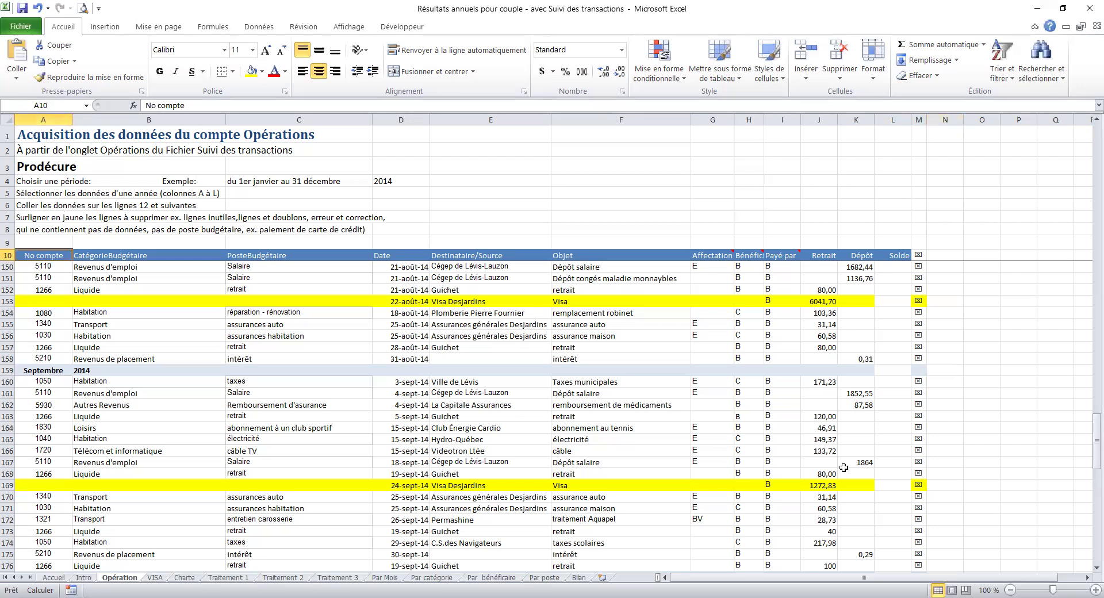
{"action": "scroll", "coordinate": [992, 464], "scroll_direction": "down", "scroll_amount": 7}
{"action": "scroll", "coordinate": [992, 464], "scroll_direction": "down", "scroll_amount": 12}
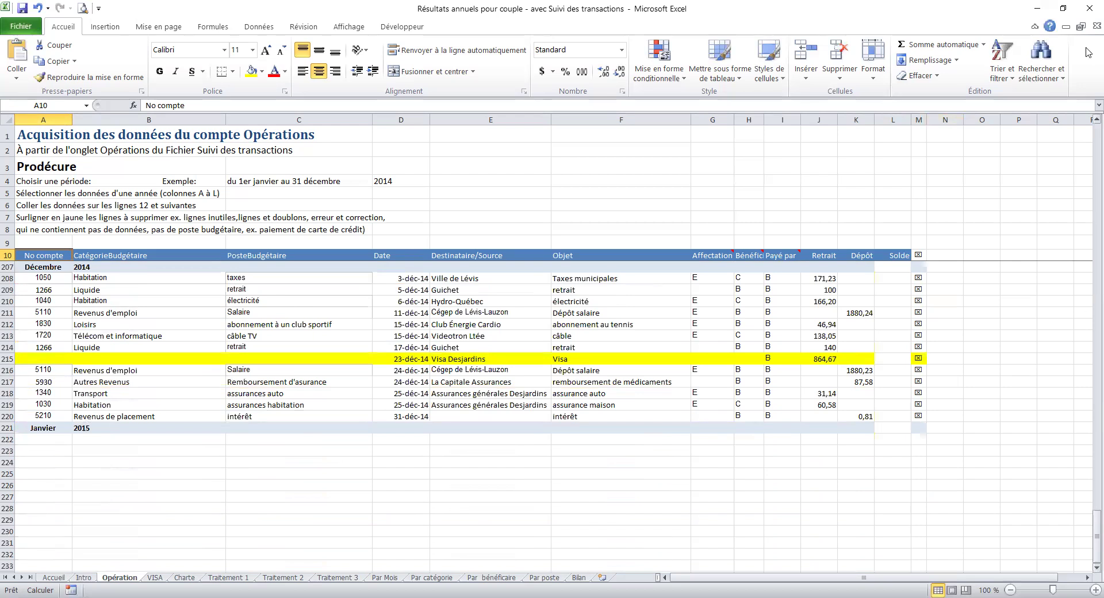
{"action": "scroll", "coordinate": [1063, 149], "scroll_direction": "up", "scroll_amount": 20}
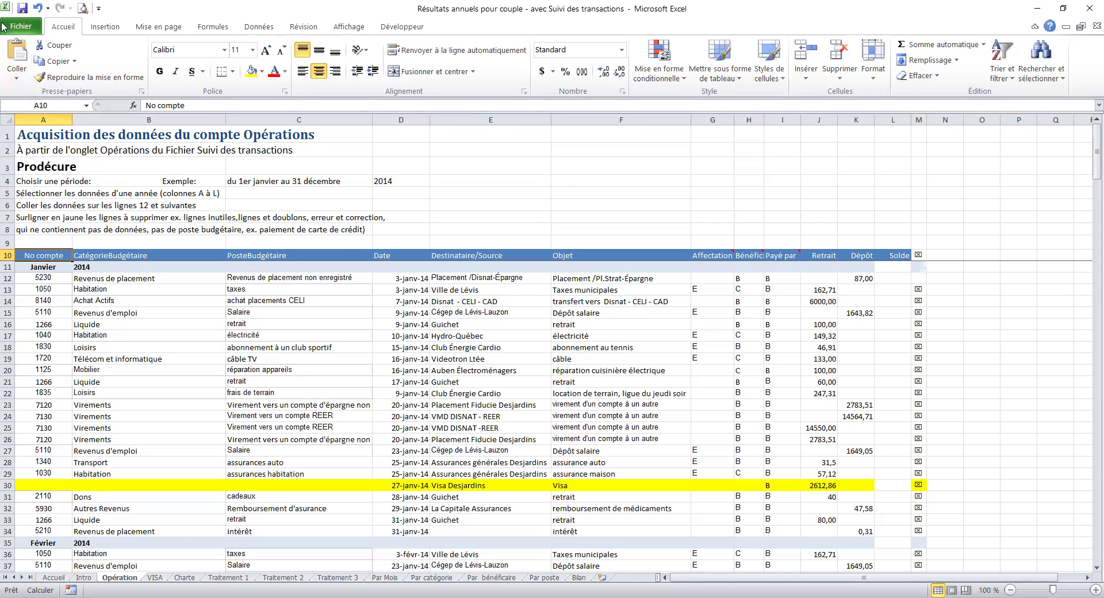
{"action": "left_click", "coordinate": [259, 32]}
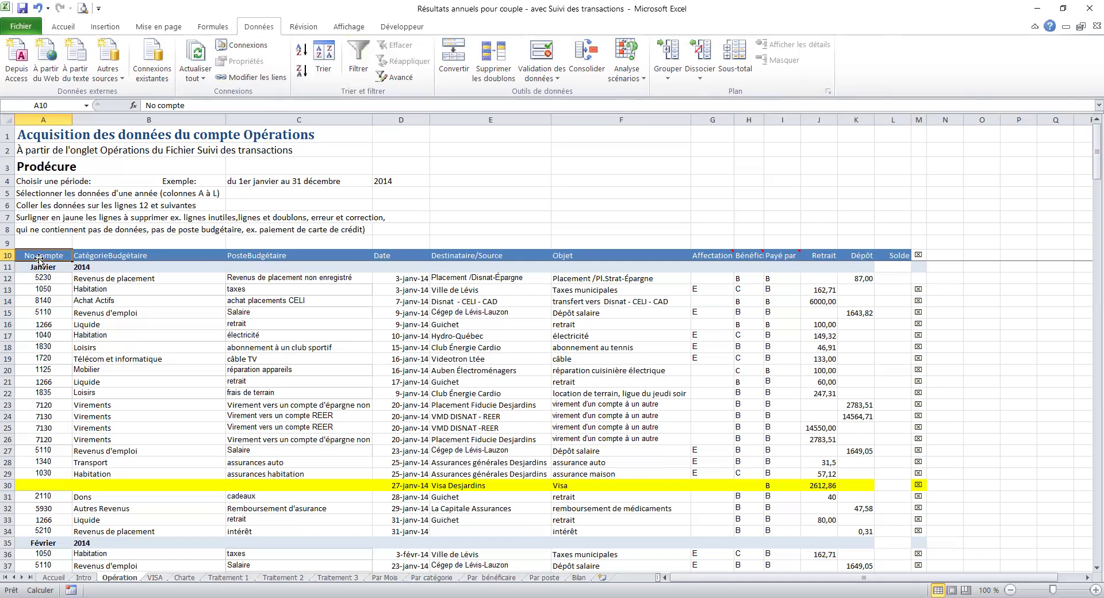
Examine the fields of the first January record in row 12, from account number to Objet.
{"action": "left_click", "coordinate": [61, 277]}
{"action": "left_click", "coordinate": [83, 278]}
{"action": "left_click", "coordinate": [265, 278]}
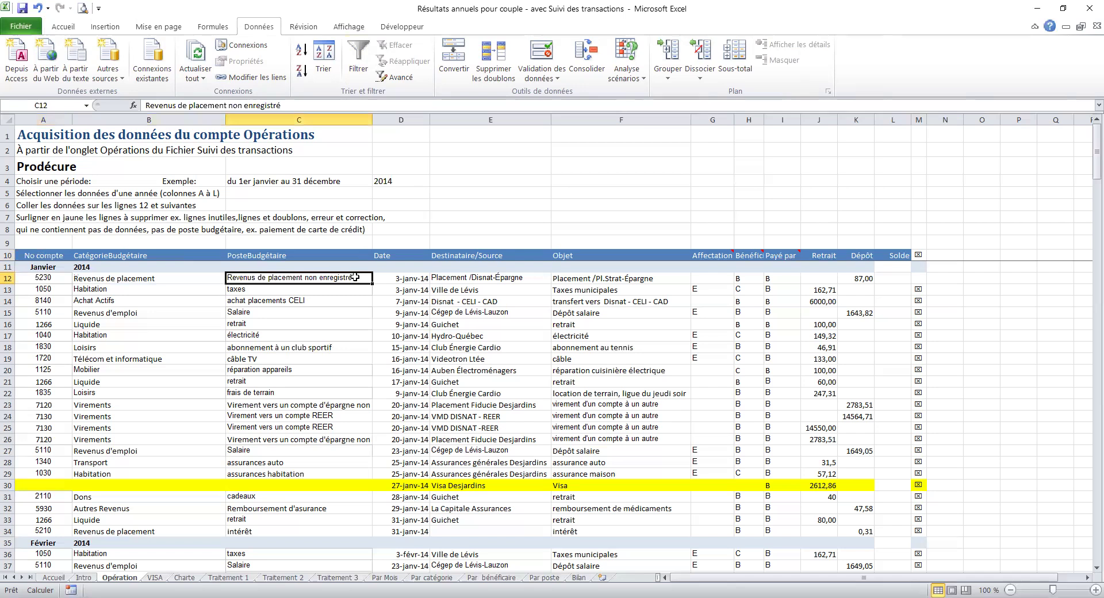
{"action": "left_click", "coordinate": [8, 278]}
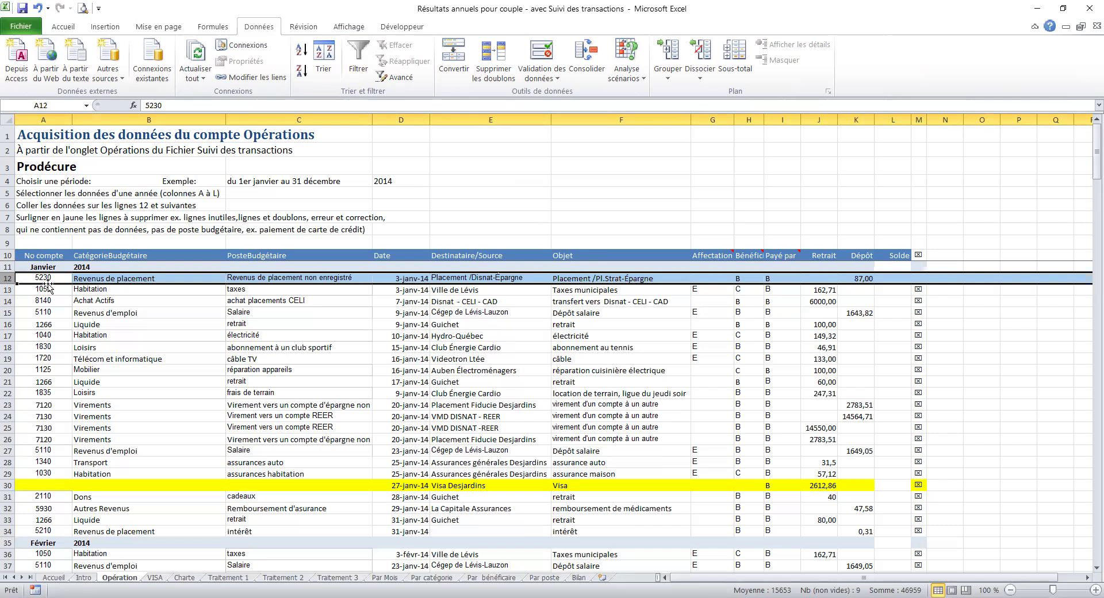
{"action": "left_click", "coordinate": [80, 280]}
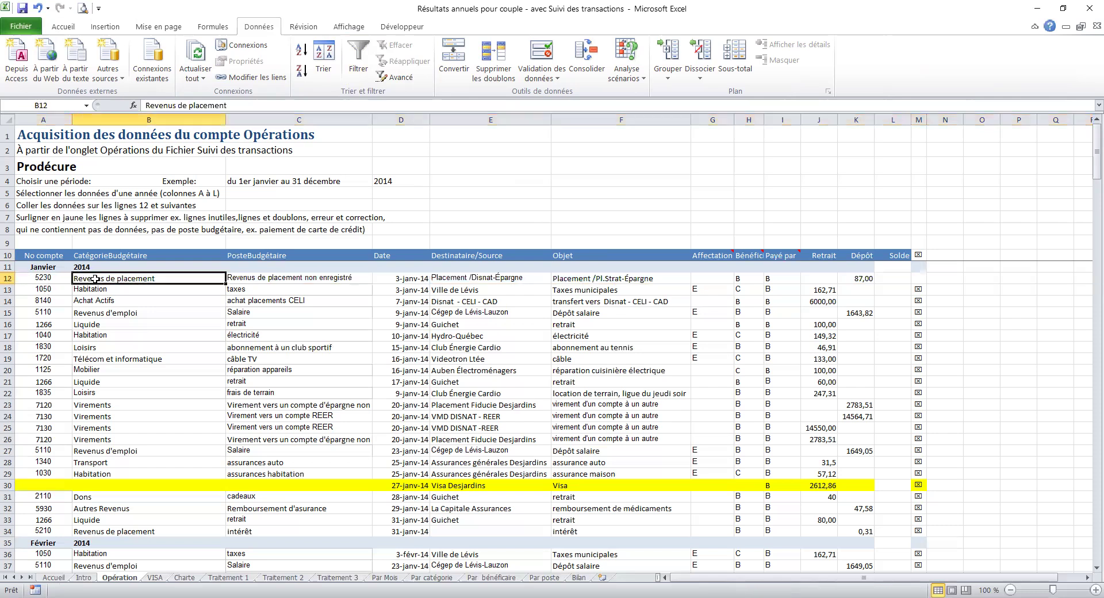
{"action": "left_click", "coordinate": [270, 277]}
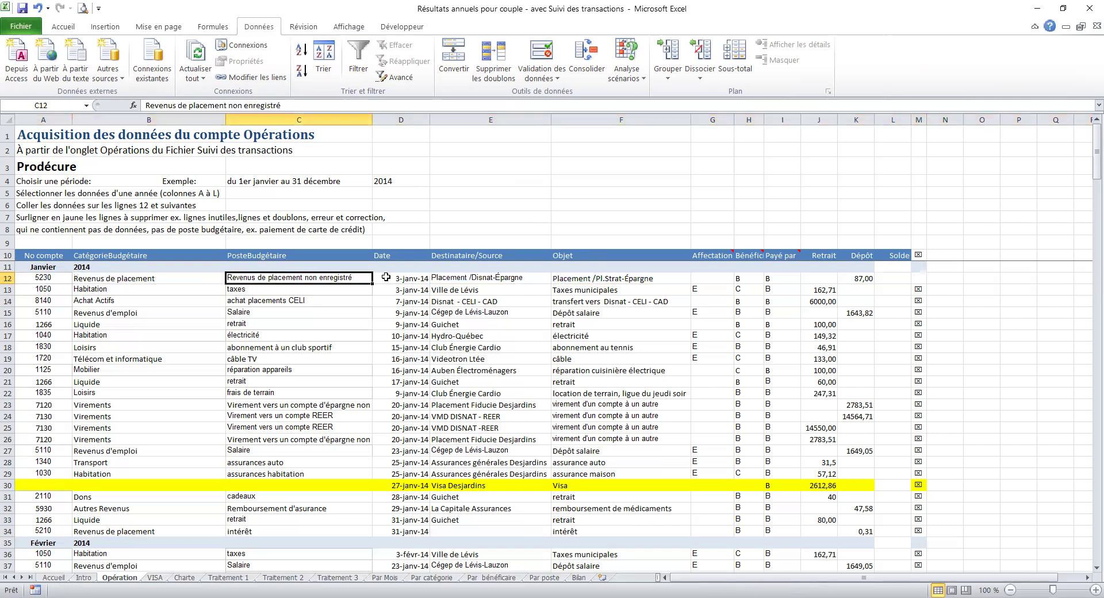
{"action": "left_click", "coordinate": [419, 278]}
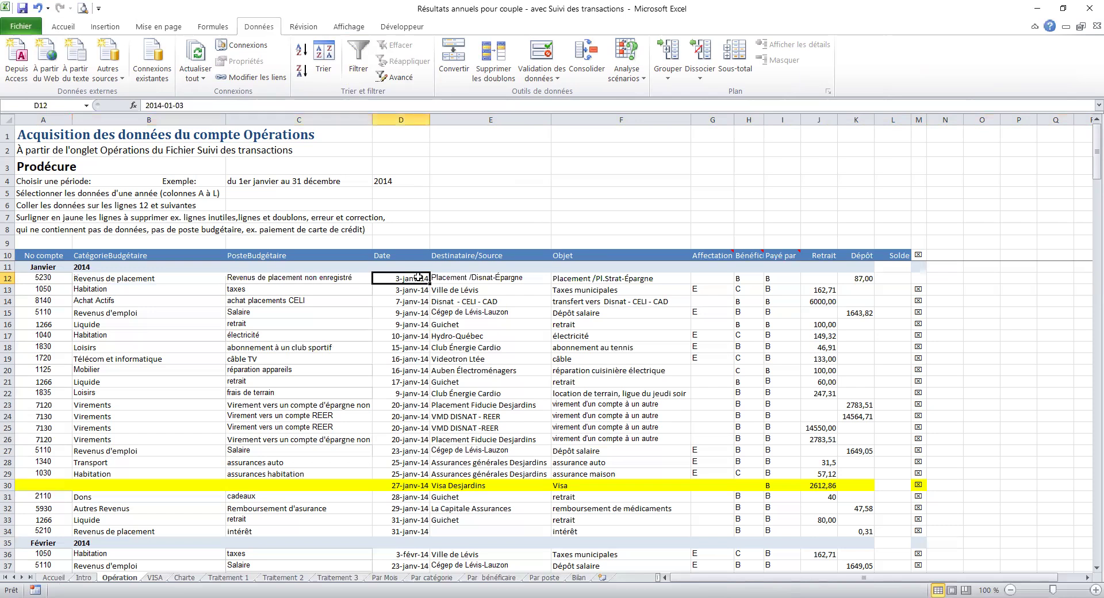
{"action": "left_click", "coordinate": [480, 277]}
{"action": "left_click", "coordinate": [557, 278]}
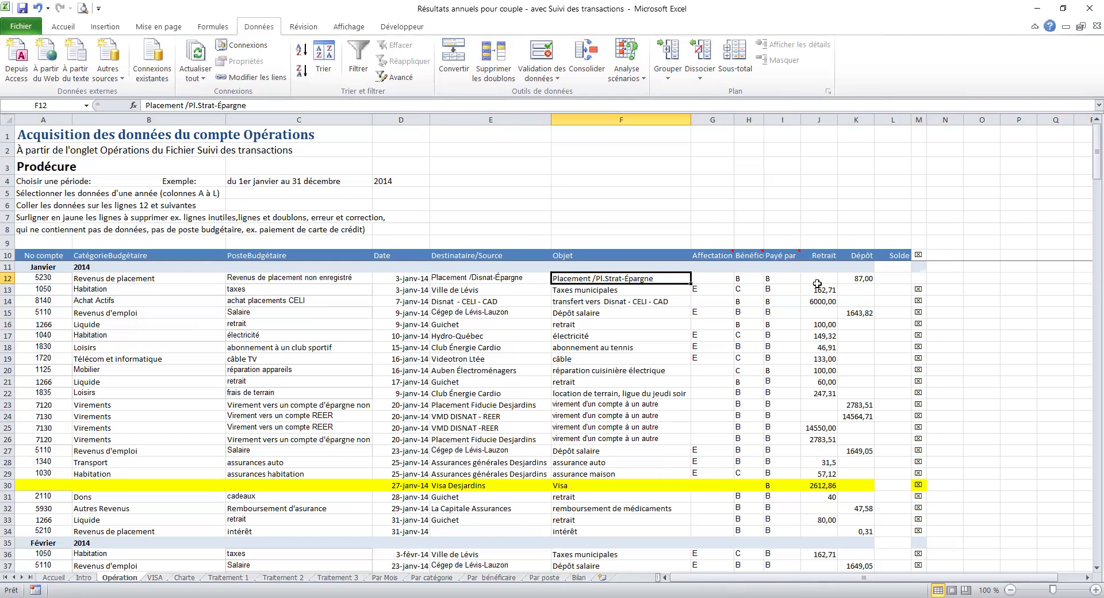
{"action": "left_click", "coordinate": [8, 278]}
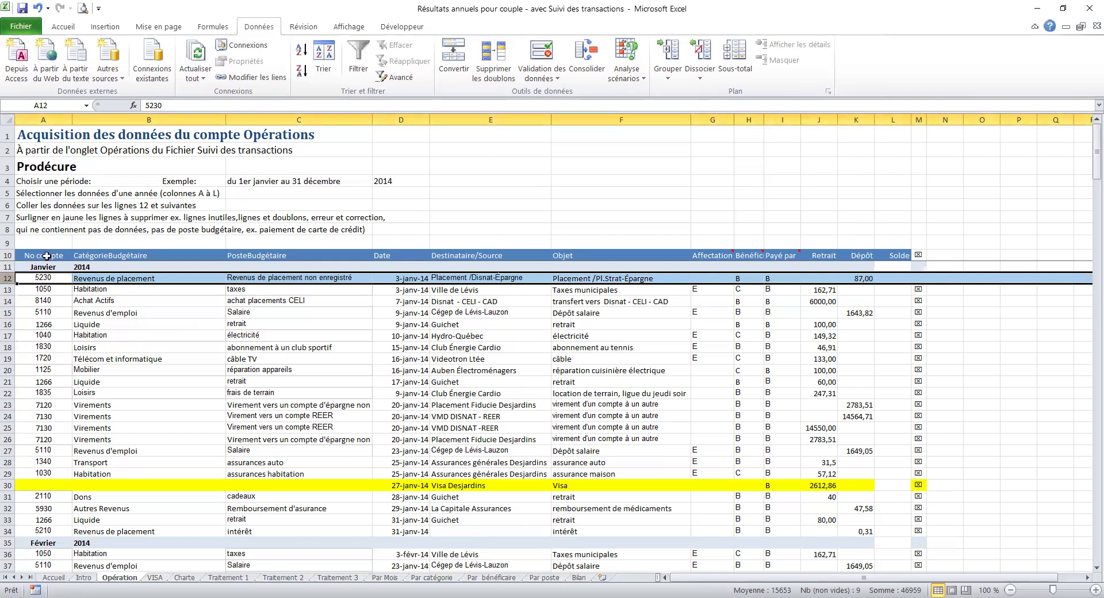
Examine the column headings in row 10, from CatégorieBudgétaire to Bénéficiaire.
{"action": "left_click", "coordinate": [139, 256]}
{"action": "left_click", "coordinate": [255, 255]}
{"action": "left_click", "coordinate": [413, 256]}
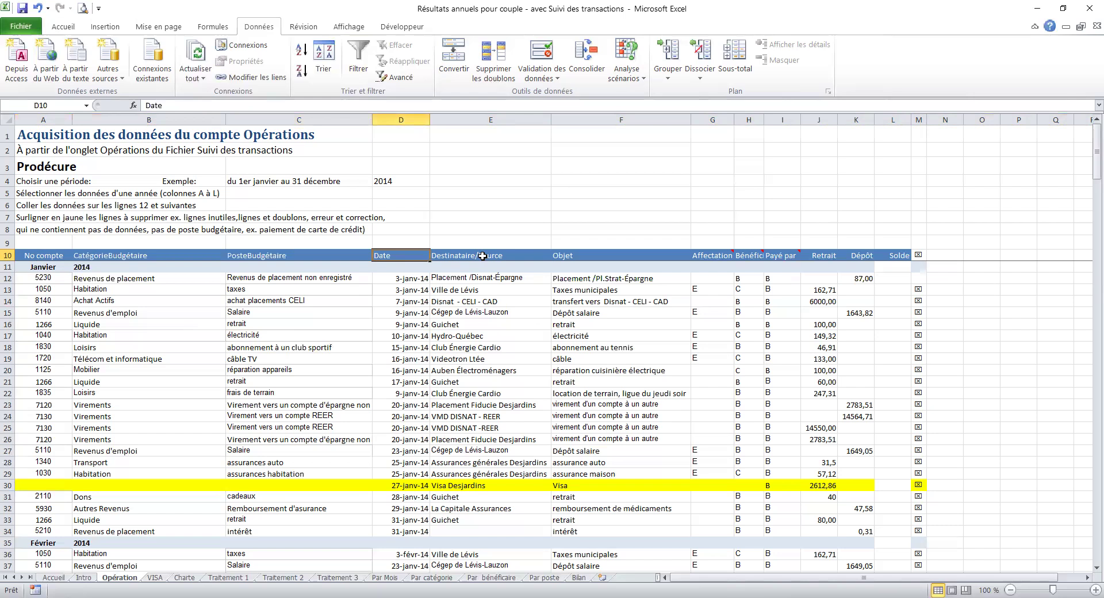
{"action": "left_click", "coordinate": [482, 255]}
{"action": "left_click", "coordinate": [576, 256]}
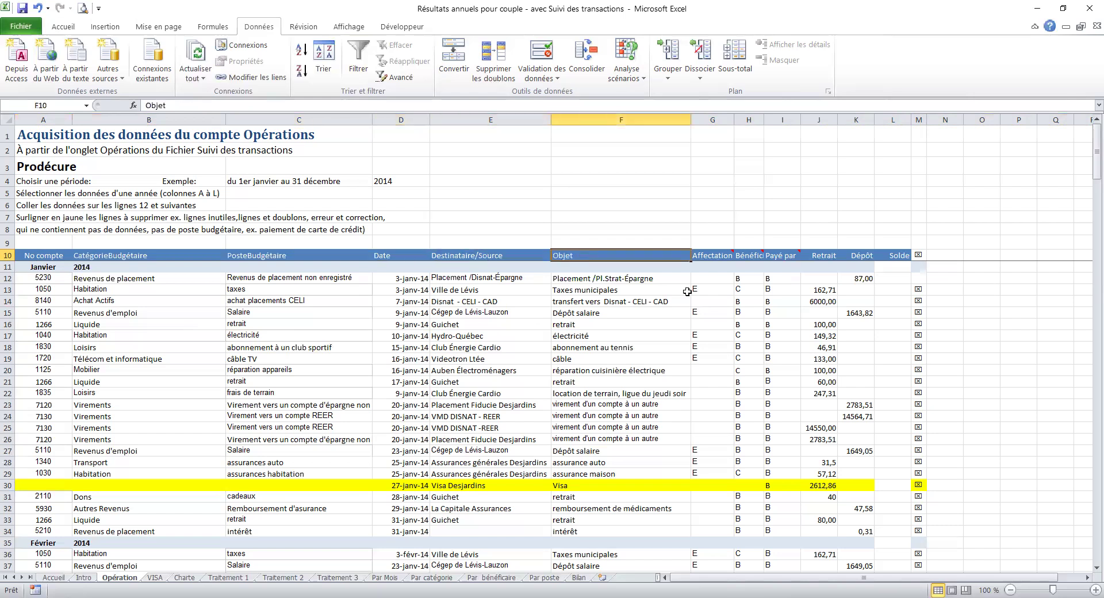
{"action": "left_click", "coordinate": [747, 257]}
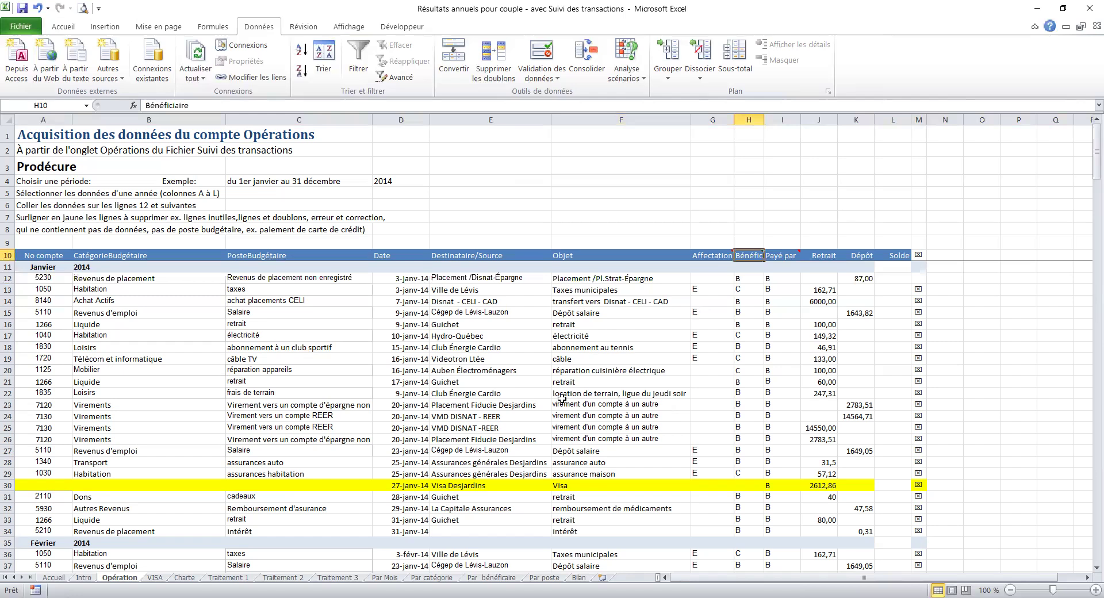
Look through the monthly blocks of records below the headings and return to January.
{"action": "scroll", "coordinate": [564, 409], "scroll_direction": "down", "scroll_amount": 8}
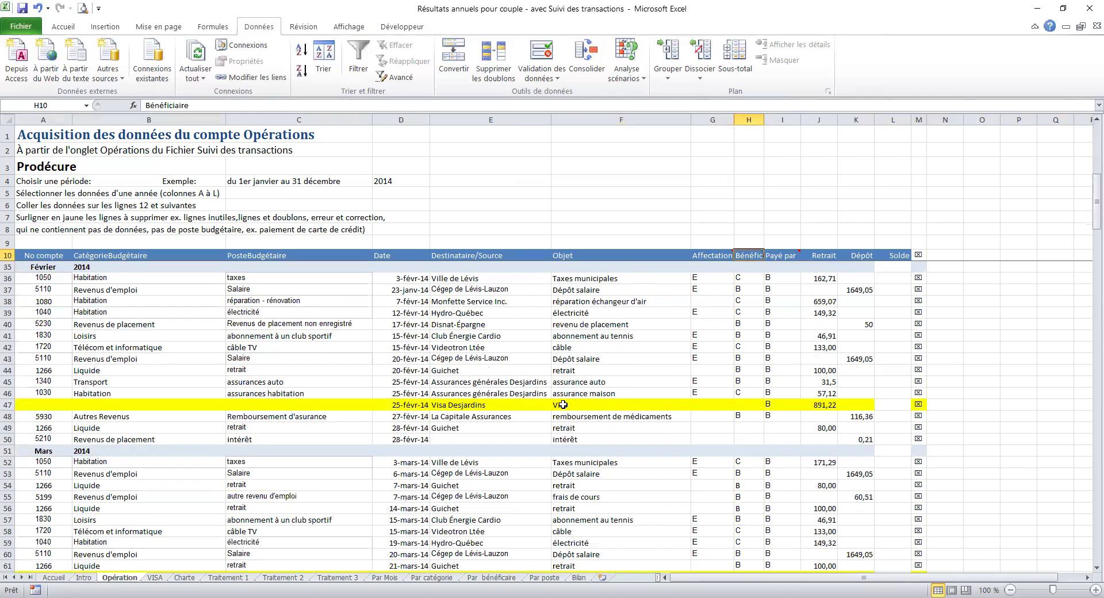
{"action": "scroll", "coordinate": [564, 409], "scroll_direction": "down", "scroll_amount": 20}
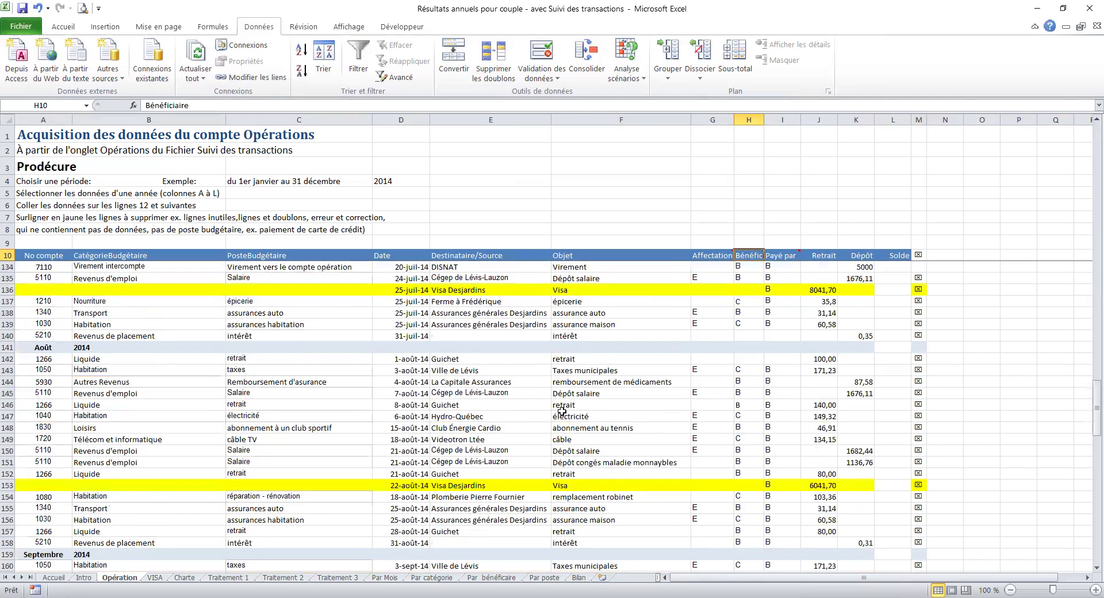
{"action": "scroll", "coordinate": [560, 416], "scroll_direction": "down", "scroll_amount": 20}
{"action": "scroll", "coordinate": [575, 402], "scroll_direction": "up", "scroll_amount": 20}
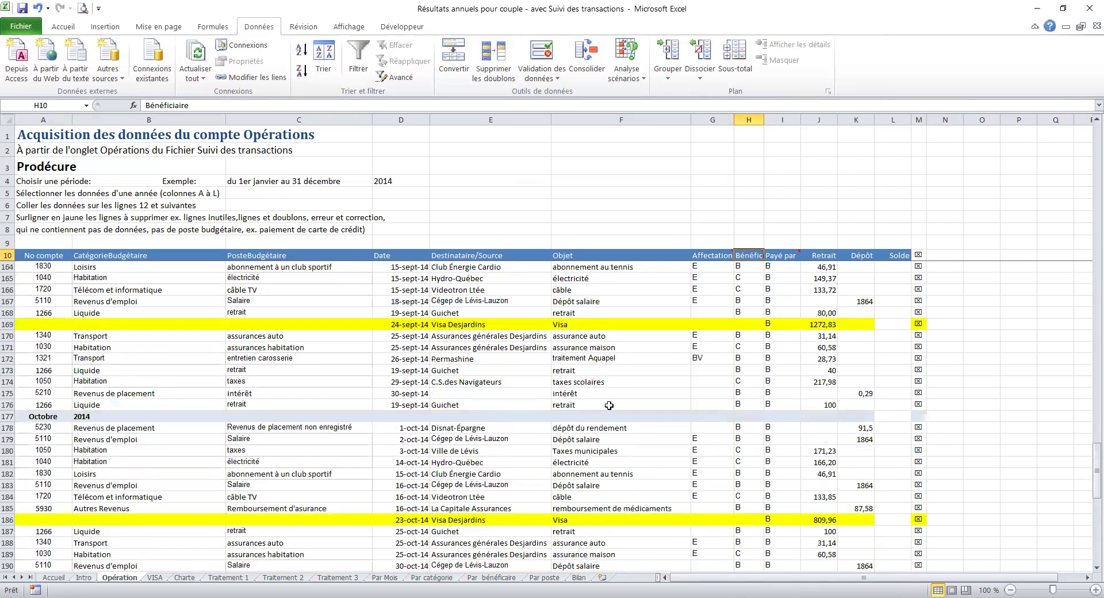
{"action": "scroll", "coordinate": [638, 357], "scroll_direction": "up", "scroll_amount": 20}
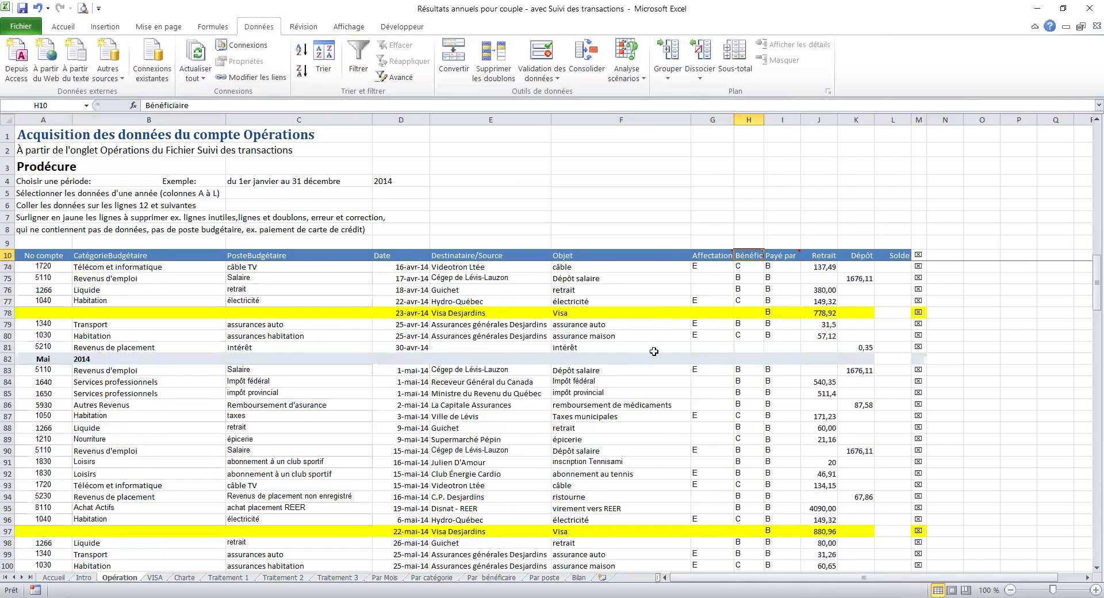
{"action": "scroll", "coordinate": [448, 330], "scroll_direction": "up", "scroll_amount": 1}
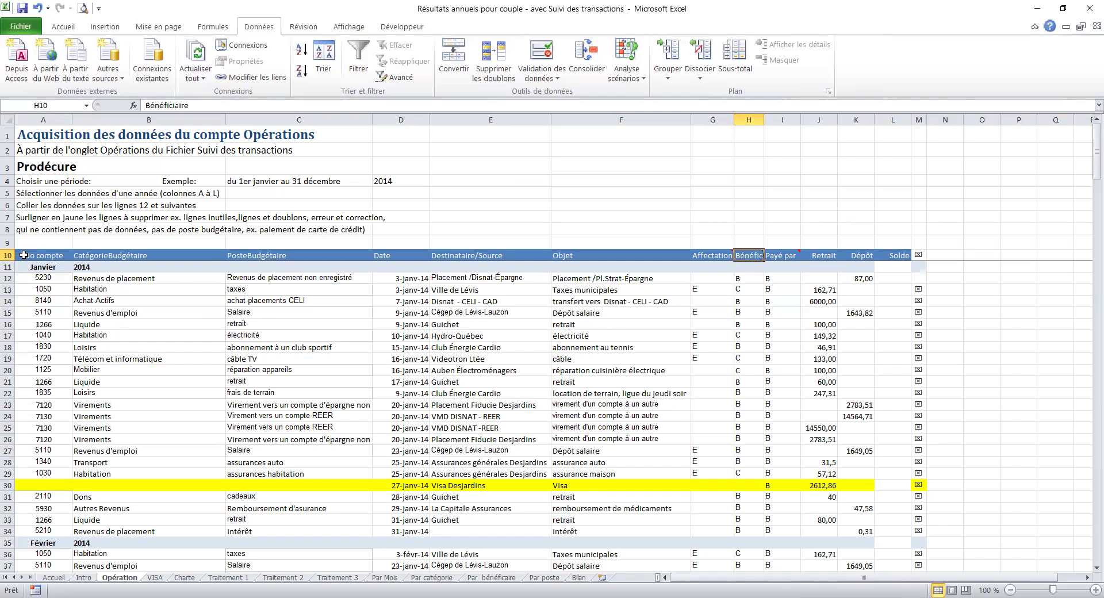
Turn on filtering for the header row across cells A10 to M10.
{"action": "left_click_drag", "start_coordinate": [44, 256], "coordinate": [861, 257]}
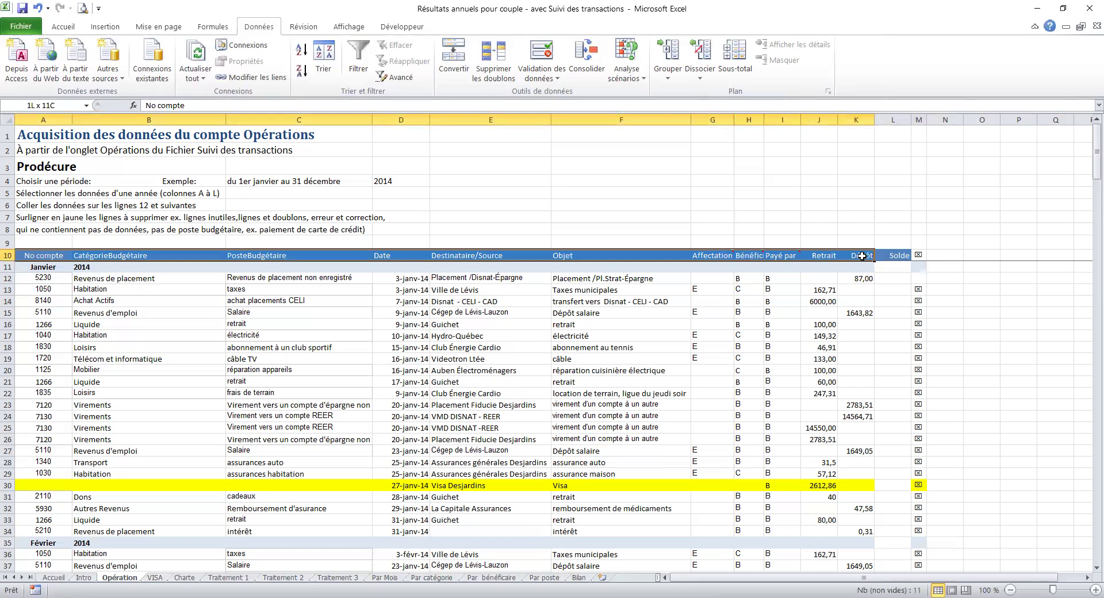
{"action": "left_click_drag", "start_coordinate": [861, 255], "coordinate": [861, 256]}
{"action": "left_click_drag", "start_coordinate": [49, 256], "coordinate": [861, 256]}
{"action": "left_click_drag", "start_coordinate": [862, 255], "coordinate": [862, 254]}
{"action": "left_click", "coordinate": [921, 254], "text": "shift"}
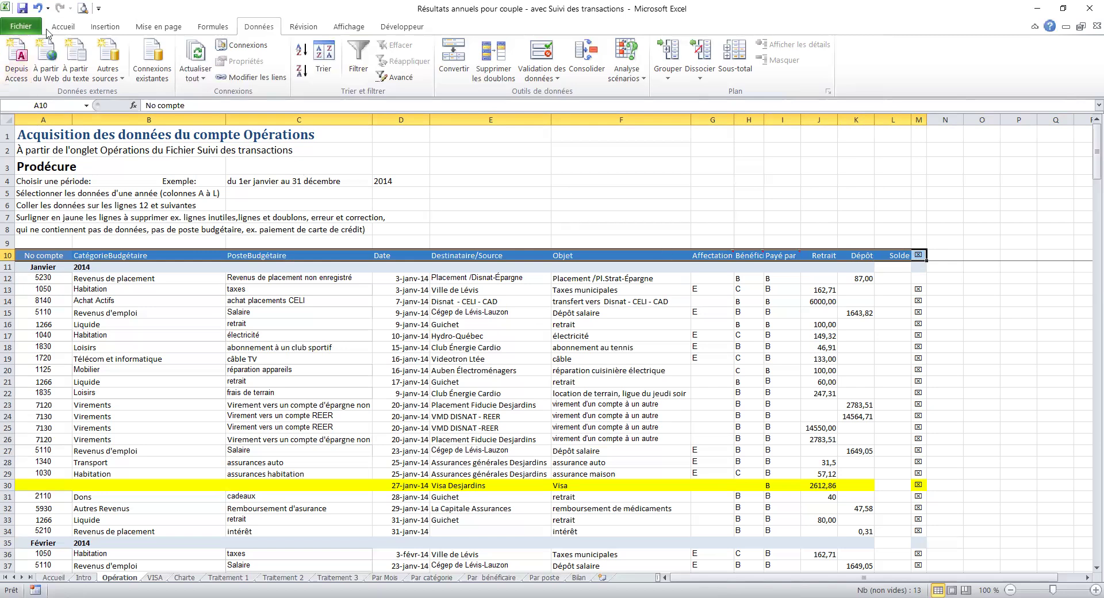
{"action": "left_click", "coordinate": [359, 59]}
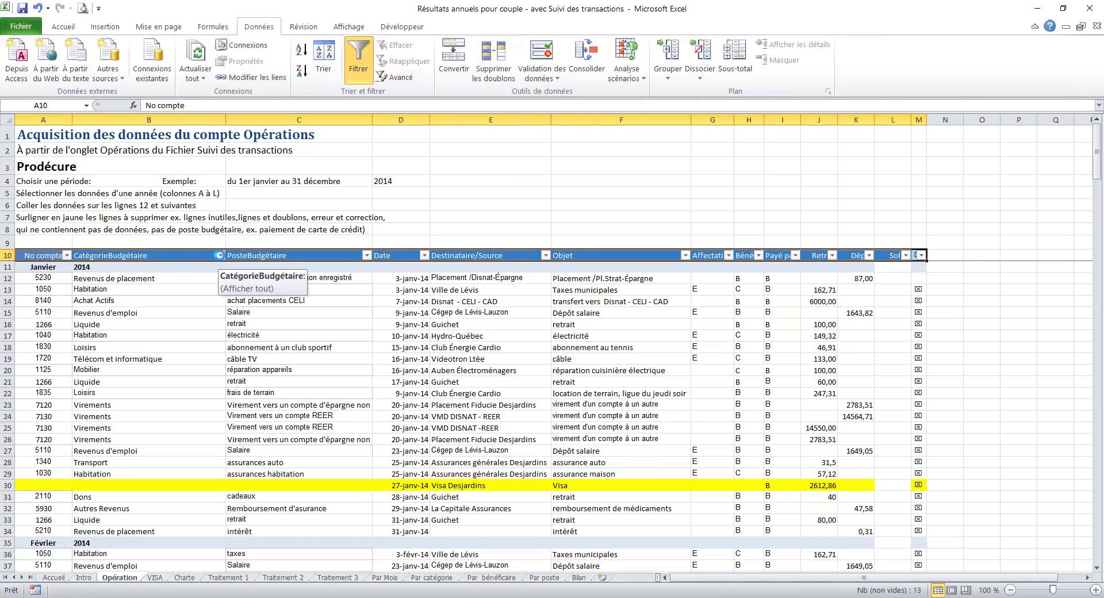
Filter the CatégorieBudgétaire column to show only the Habitation records.
{"action": "left_click", "coordinate": [220, 258]}
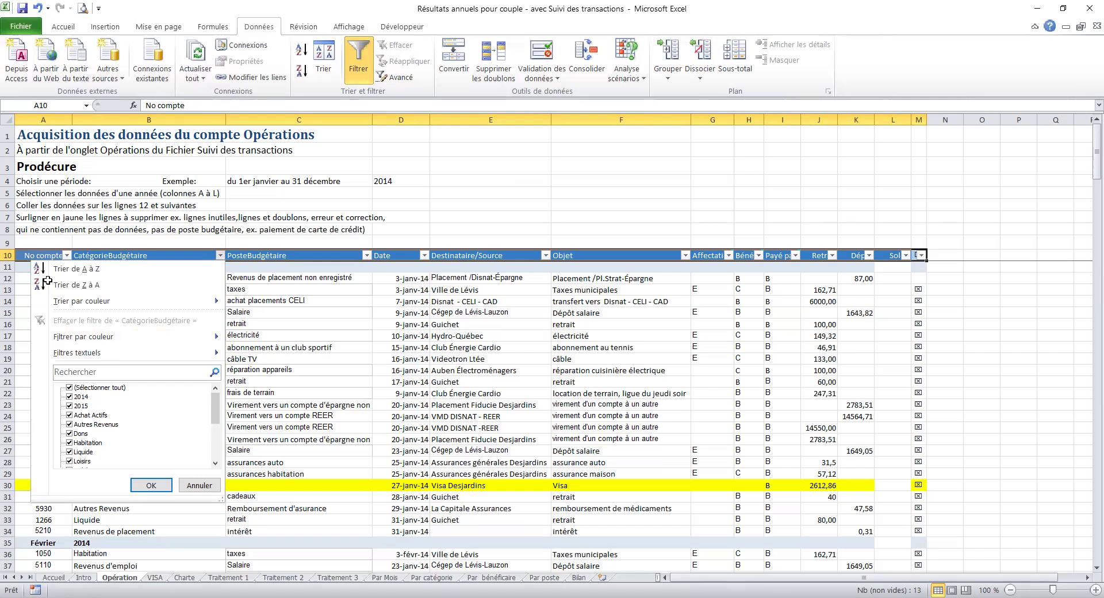
{"action": "key", "text": "Escape"}
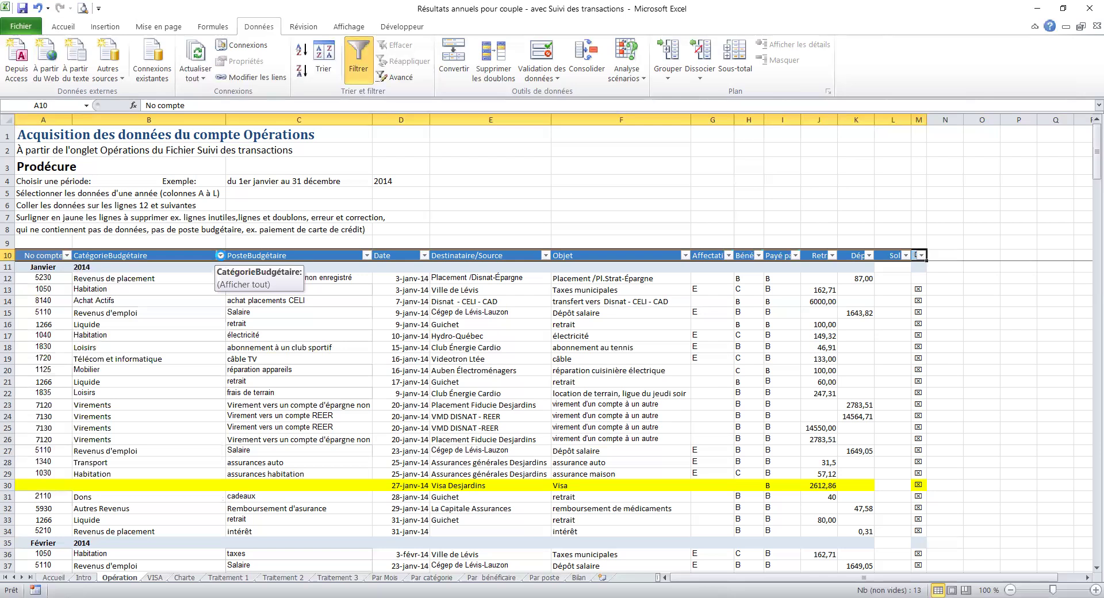
{"action": "left_click", "coordinate": [219, 256]}
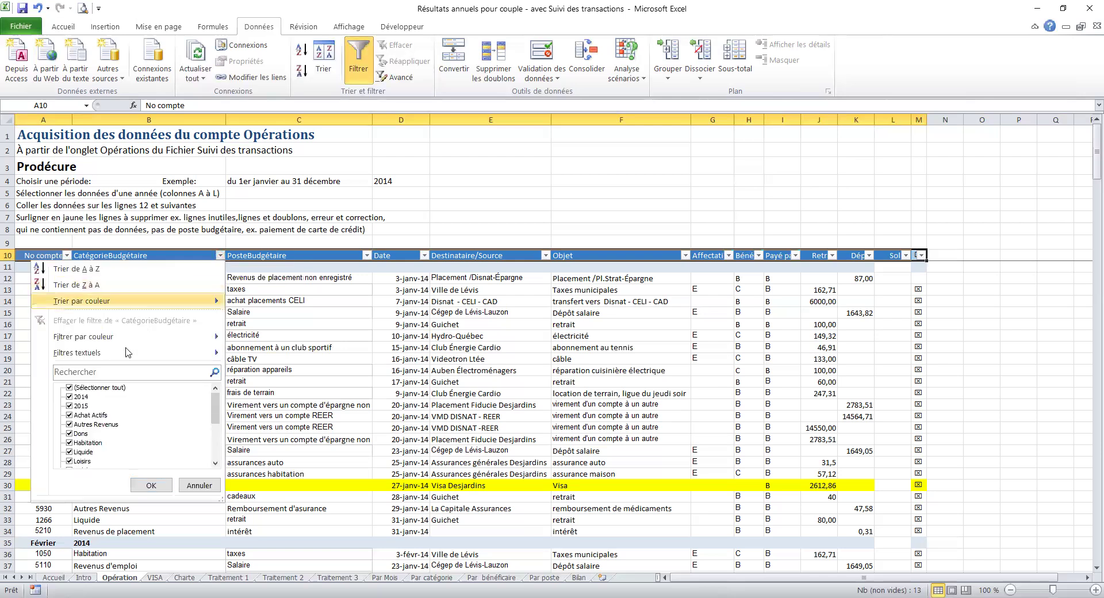
{"action": "left_click", "coordinate": [82, 391]}
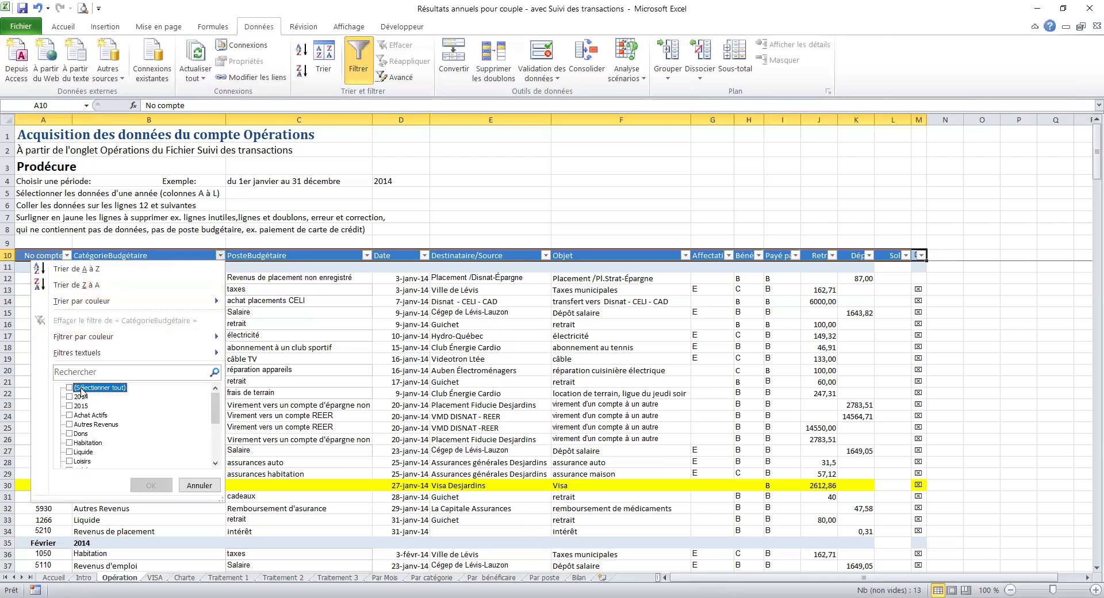
{"action": "left_click", "coordinate": [70, 443]}
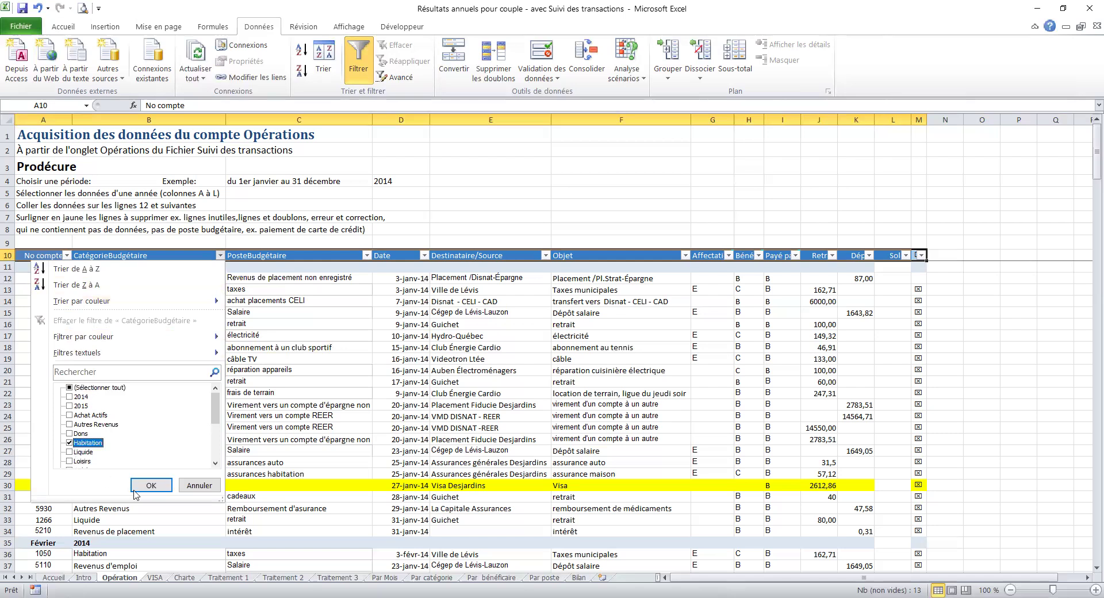
{"action": "left_click", "coordinate": [151, 486]}
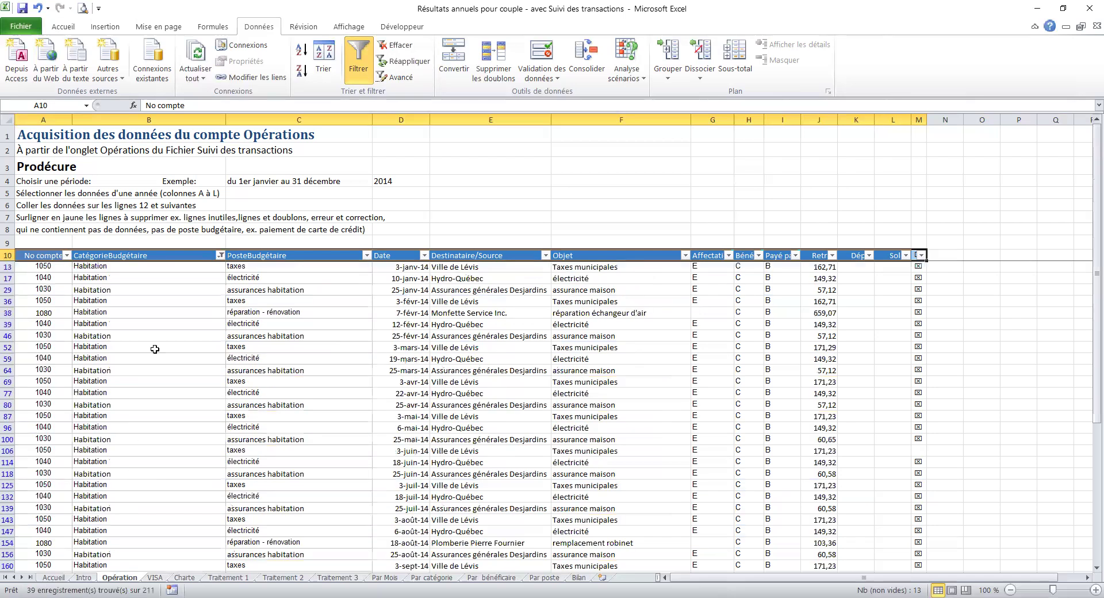
Look through the filtered Habitation records for the whole year.
{"action": "scroll", "coordinate": [154, 348], "scroll_direction": "down", "scroll_amount": 4}
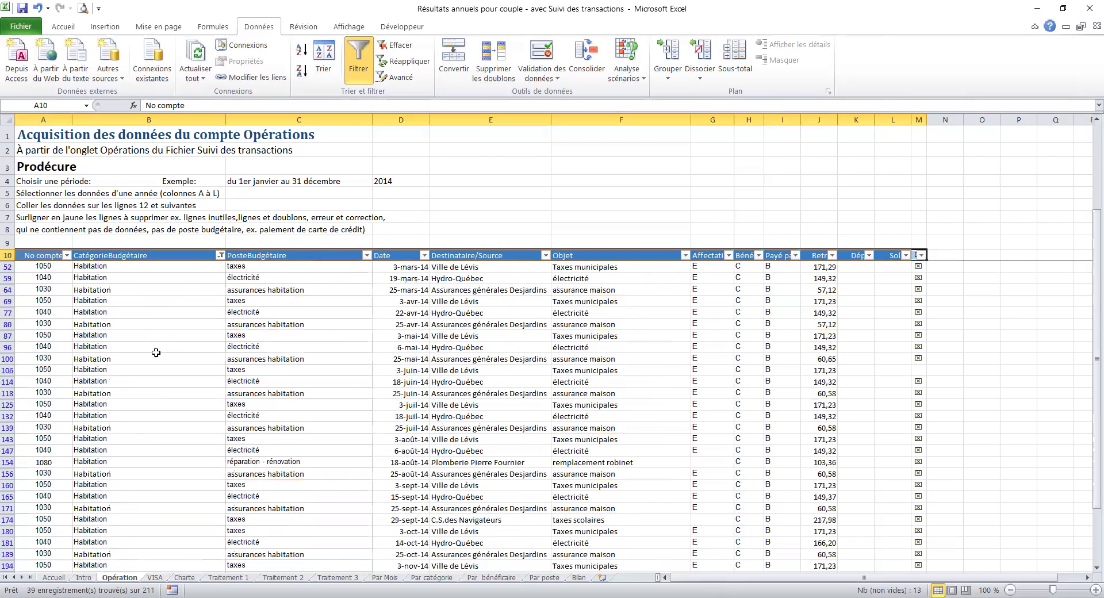
{"action": "scroll", "coordinate": [155, 353], "scroll_direction": "down", "scroll_amount": 4}
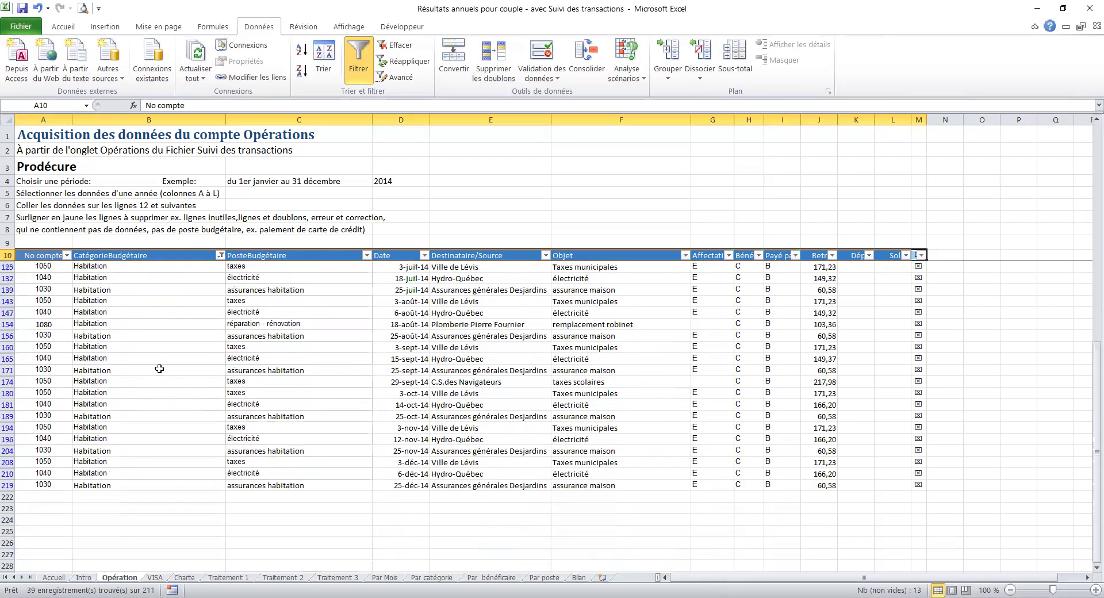
{"action": "scroll", "coordinate": [163, 368], "scroll_direction": "up", "scroll_amount": 6}
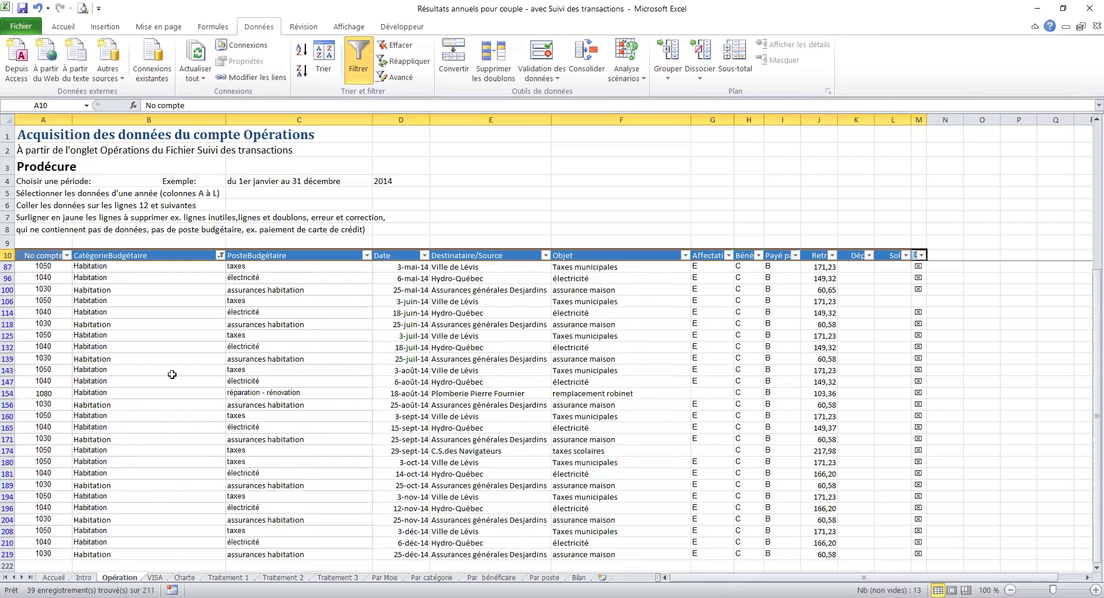
{"action": "scroll", "coordinate": [173, 363], "scroll_direction": "up", "scroll_amount": 3}
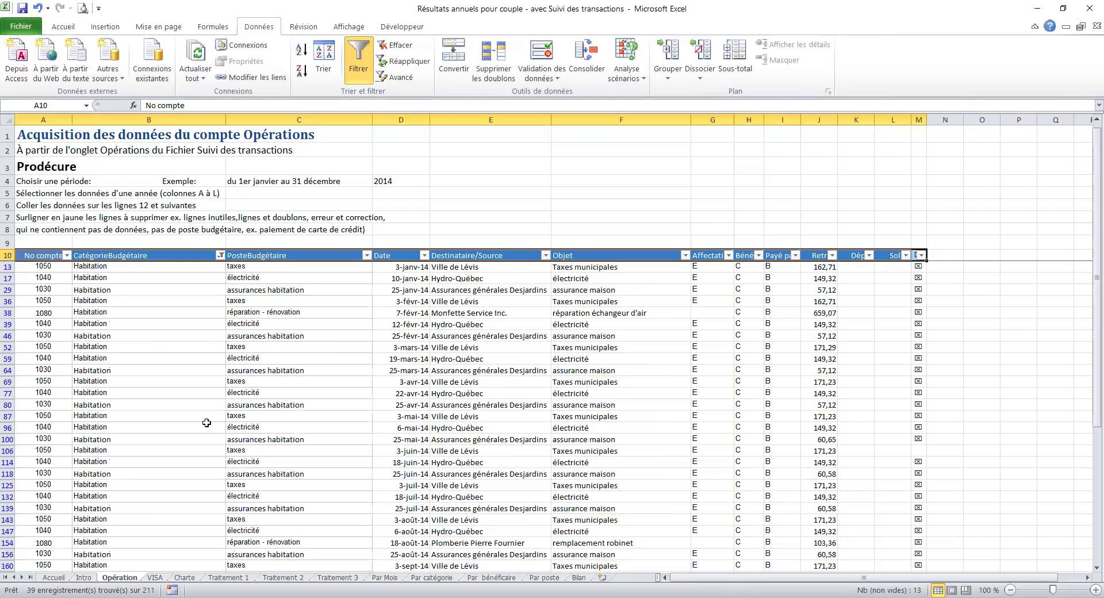
Examine the non-consecutive row numbers of the filtered records by temporarily selecting rows 13 to 77.
{"action": "left_click", "coordinate": [9, 266]}
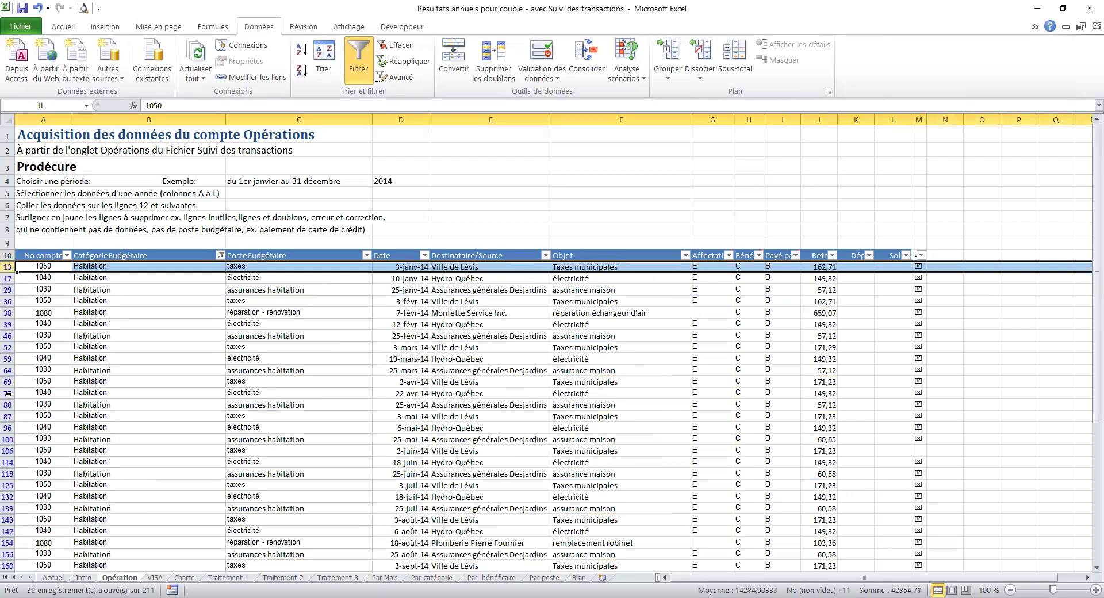
{"action": "left_click", "coordinate": [8, 393], "text": "shift"}
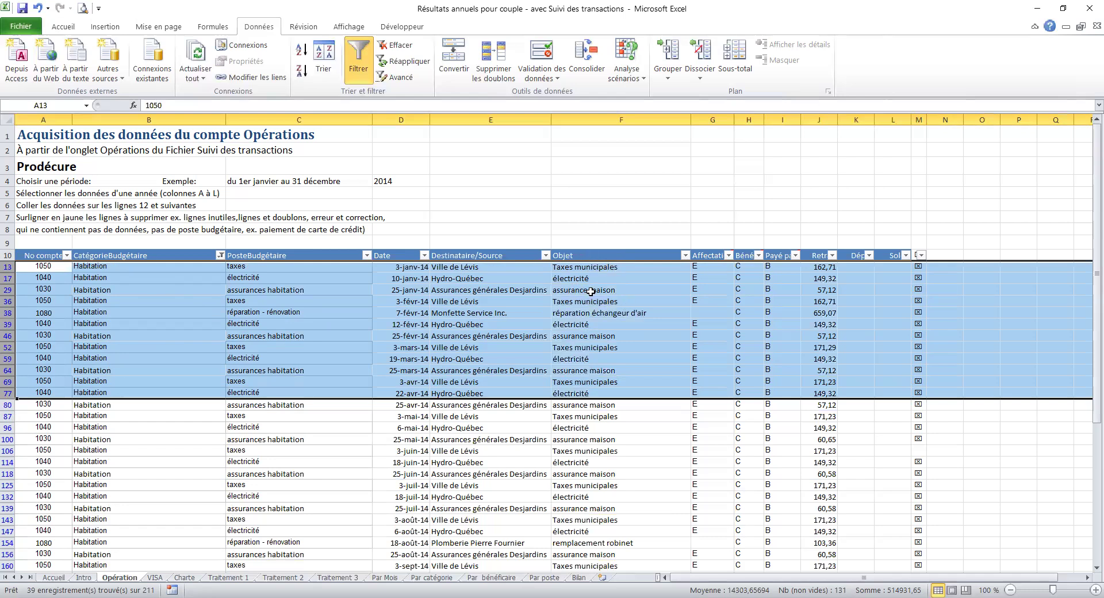
{"action": "left_click", "coordinate": [590, 292]}
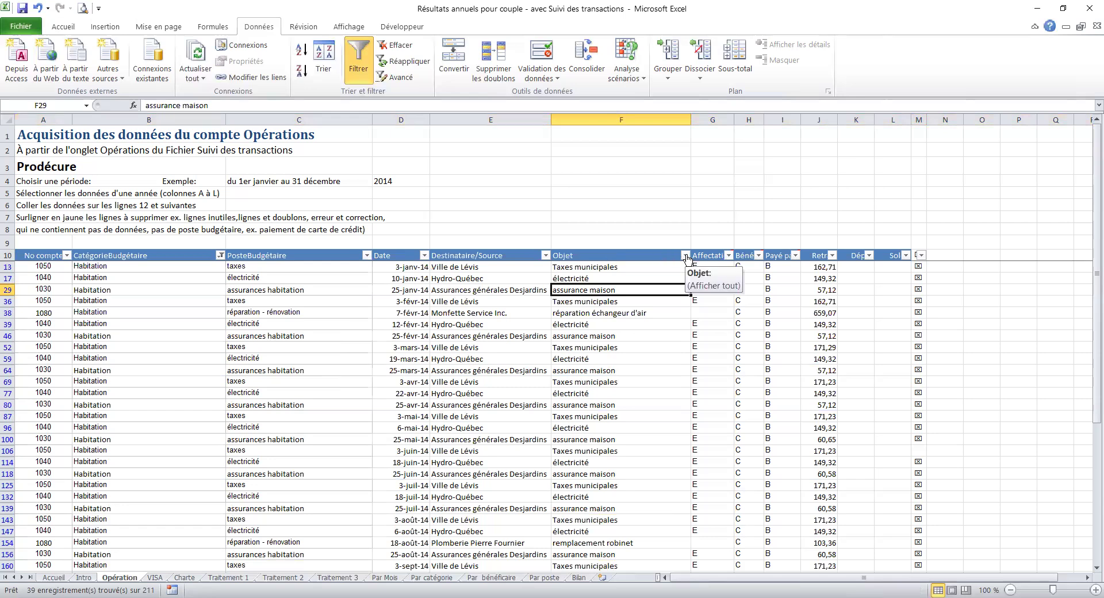
Filter the Objet column to show only the assurance maison records.
{"action": "key", "text": "alt+Down"}
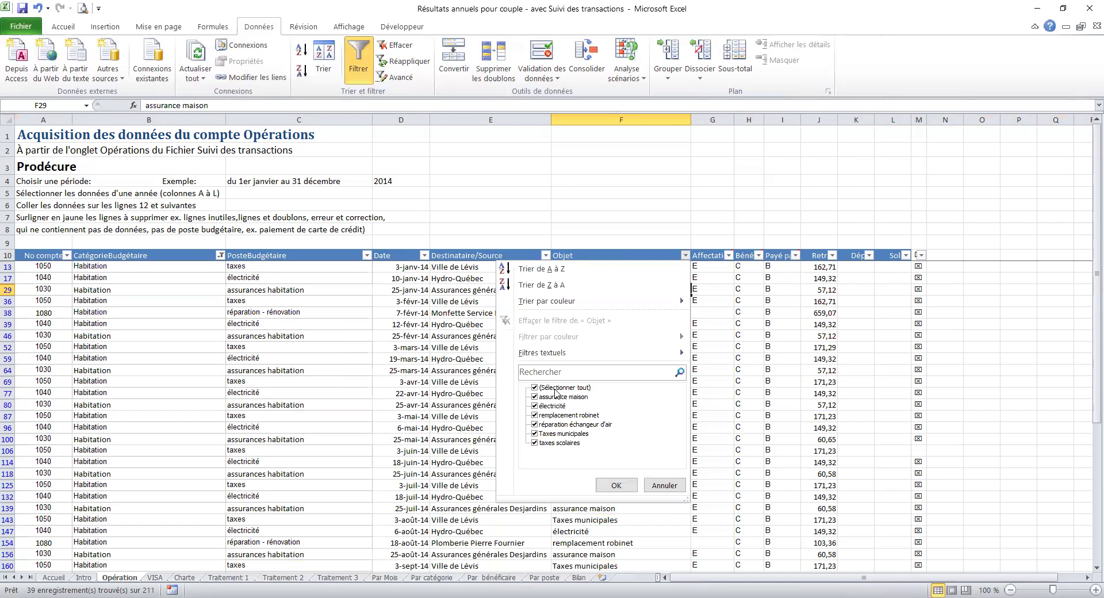
{"action": "left_click", "coordinate": [552, 388]}
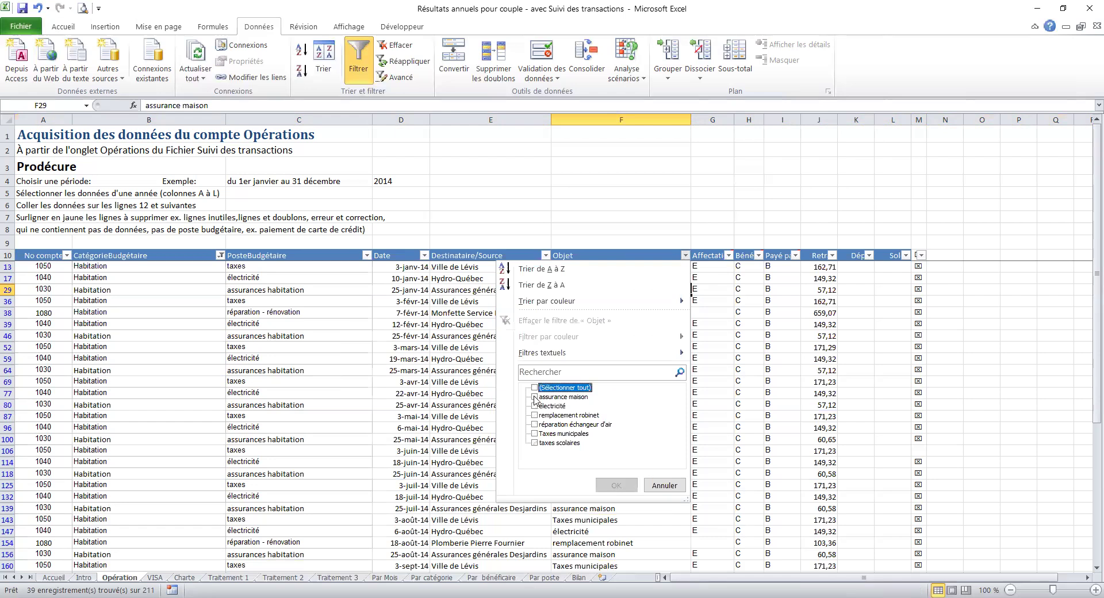
{"action": "left_click", "coordinate": [535, 397]}
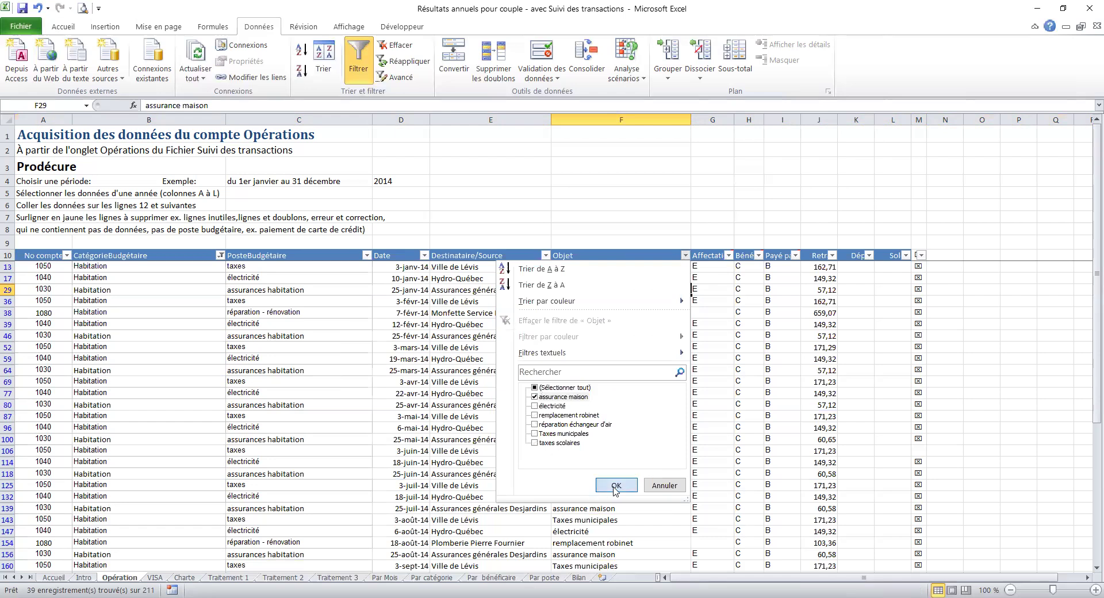
{"action": "left_click", "coordinate": [615, 487]}
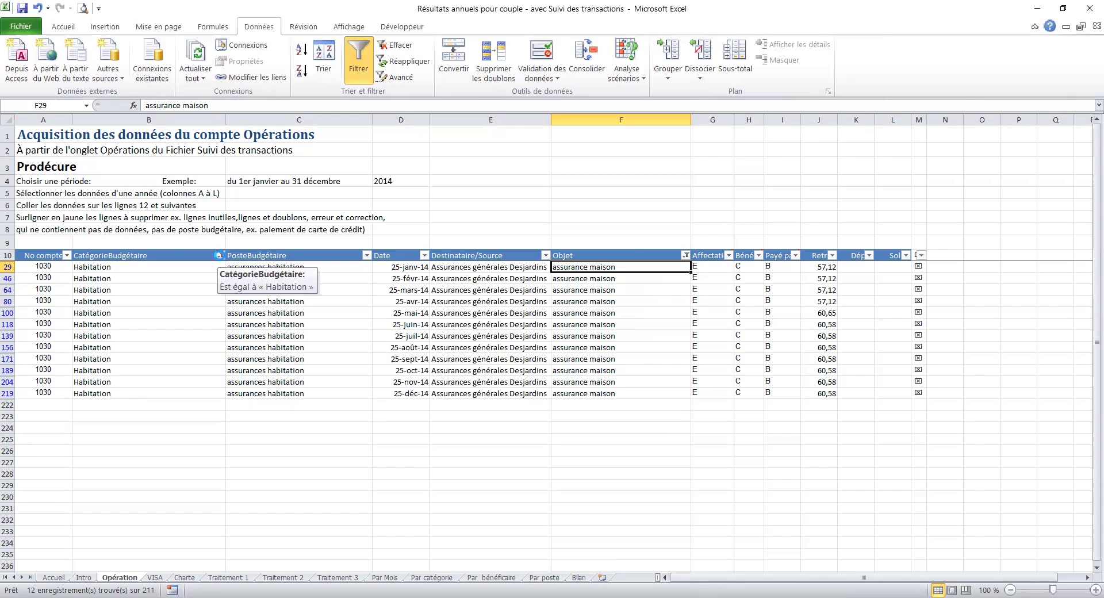
Remove the Habitation filter from the CatégorieBudgétaire column by including all its values.
{"action": "left_click", "coordinate": [220, 255]}
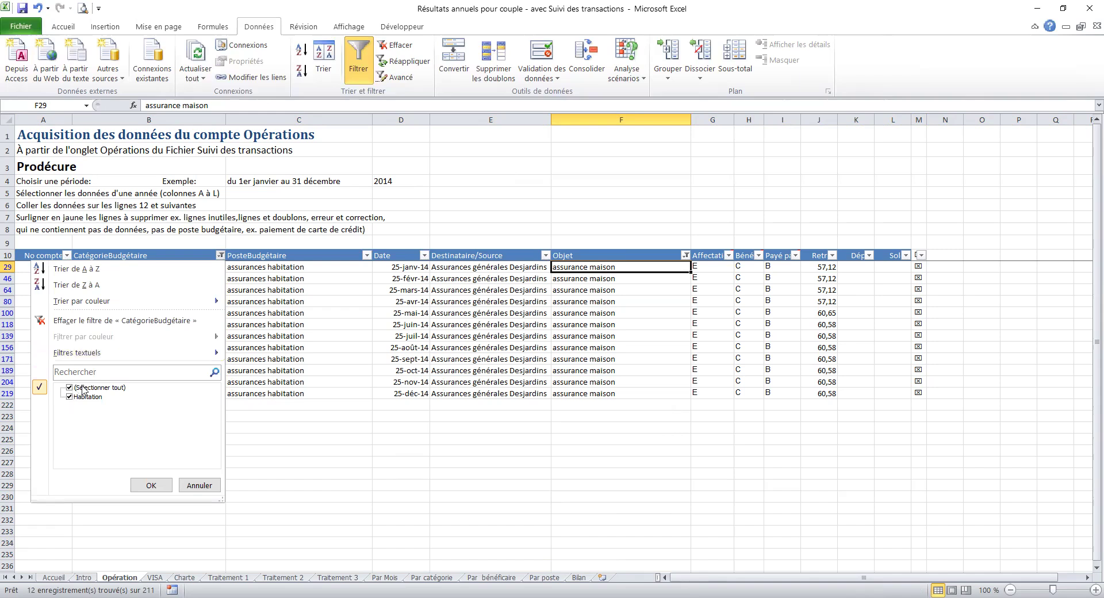
{"action": "left_click", "coordinate": [84, 388]}
{"action": "left_click", "coordinate": [83, 388]}
{"action": "left_click", "coordinate": [151, 485]}
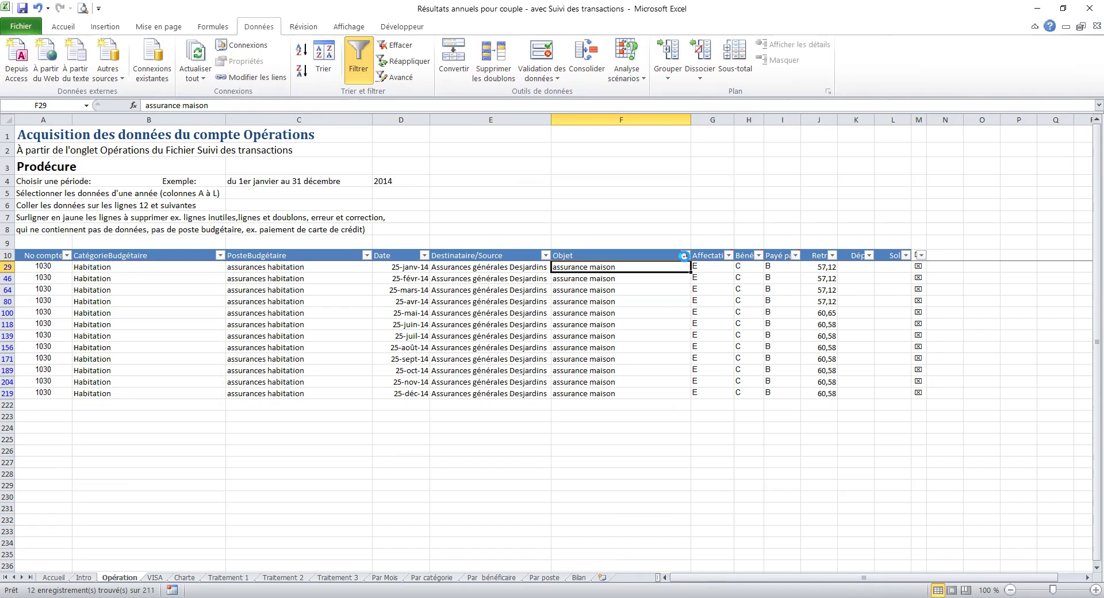
Remove the assurance maison filter from the Objet column by including all its values.
{"action": "left_click", "coordinate": [684, 256]}
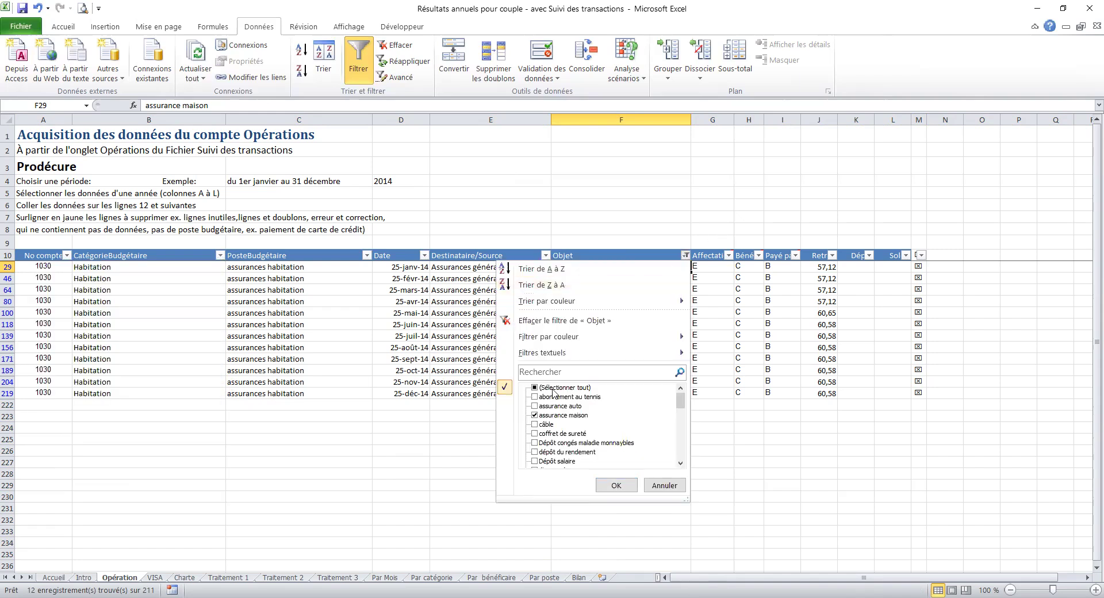
{"action": "left_click", "coordinate": [552, 415]}
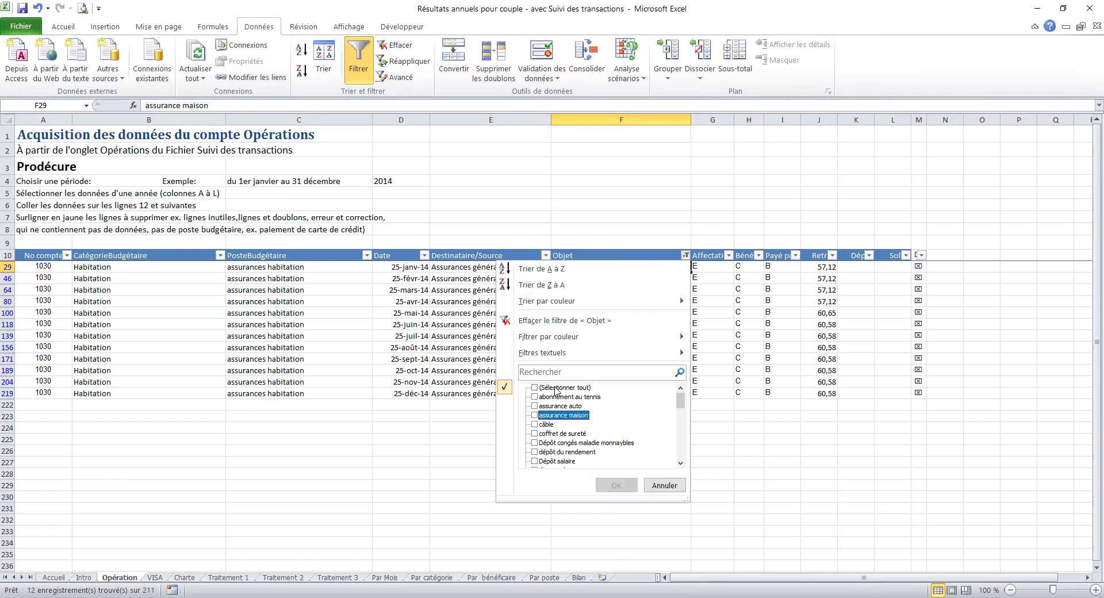
{"action": "left_click", "coordinate": [556, 388]}
{"action": "left_click", "coordinate": [617, 485]}
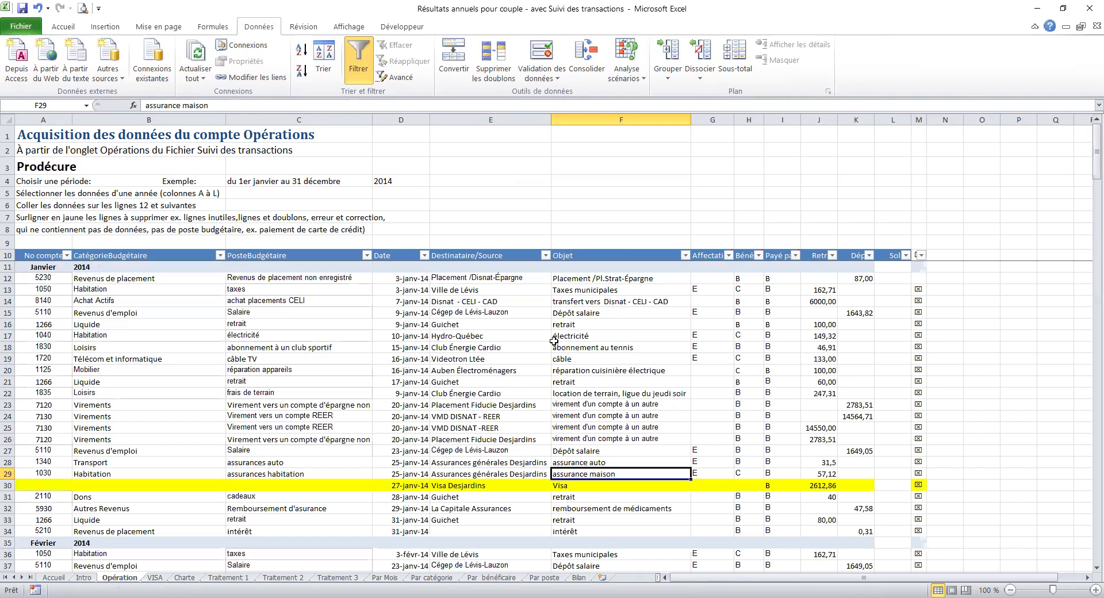
Examine the order of the unfiltered January transactions by selecting the dates in D12 to D31.
{"action": "scroll", "coordinate": [538, 347], "scroll_direction": "down", "scroll_amount": 3}
{"action": "scroll", "coordinate": [543, 388], "scroll_direction": "up", "scroll_amount": 3}
{"action": "left_click_drag", "start_coordinate": [417, 278], "coordinate": [414, 500]}
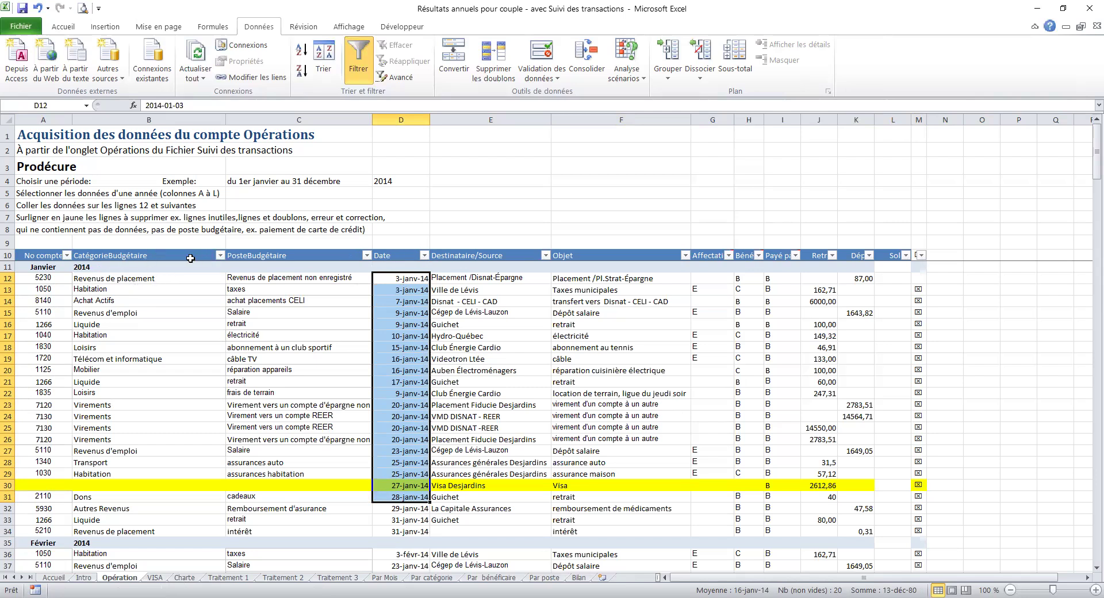
Sort the table by the CatégorieBudgétaire column in ascending order, starting from cell B11.
{"action": "left_click", "coordinate": [92, 268]}
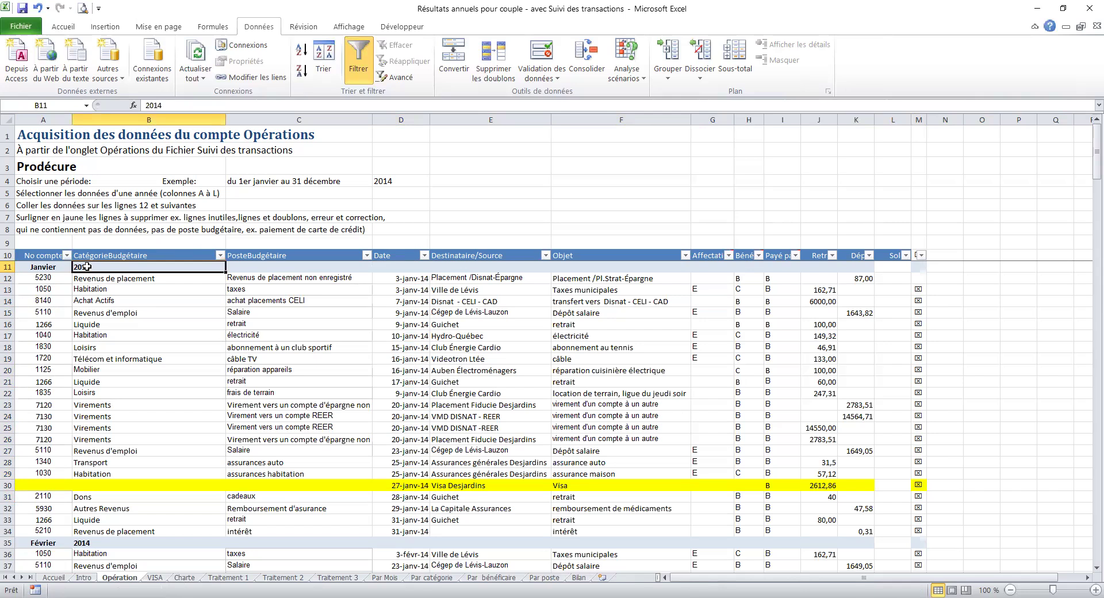
{"action": "right_click", "coordinate": [87, 268]}
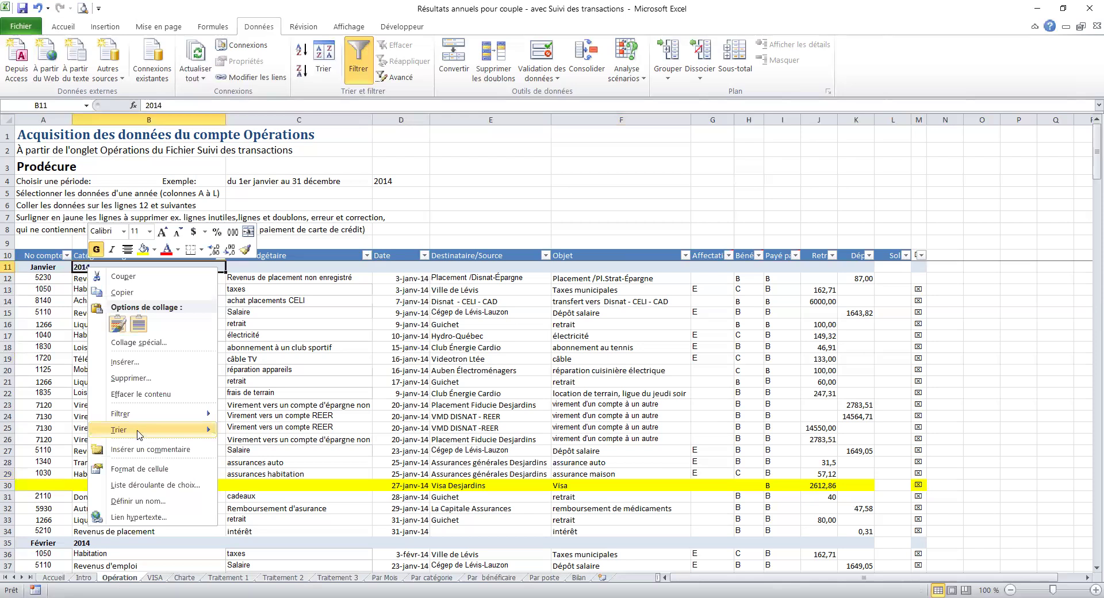
{"action": "mouse_move", "coordinate": [140, 434]}
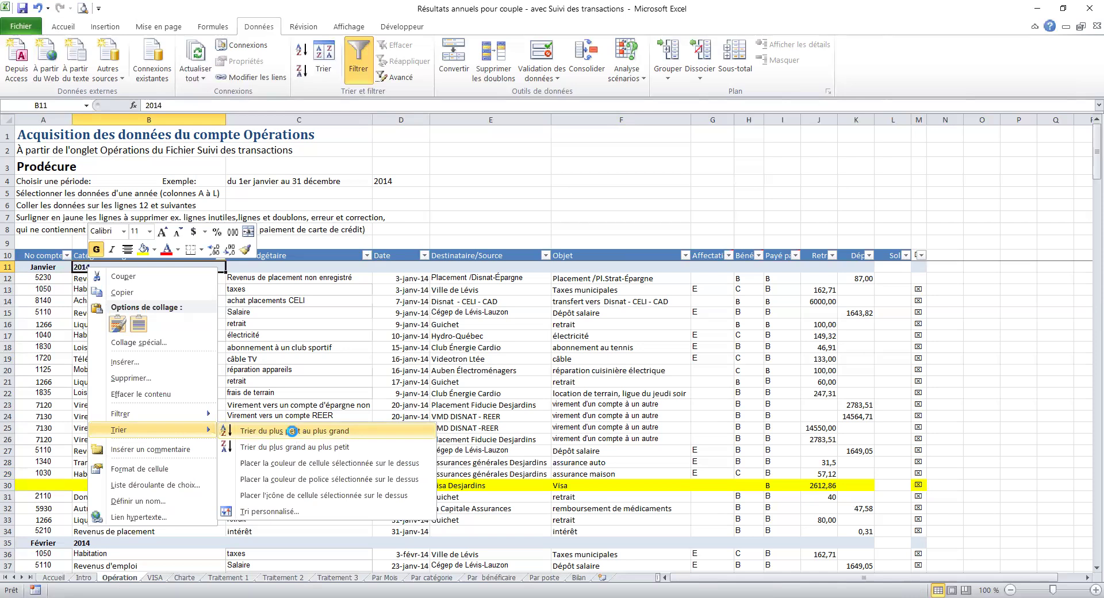
{"action": "left_click", "coordinate": [293, 433]}
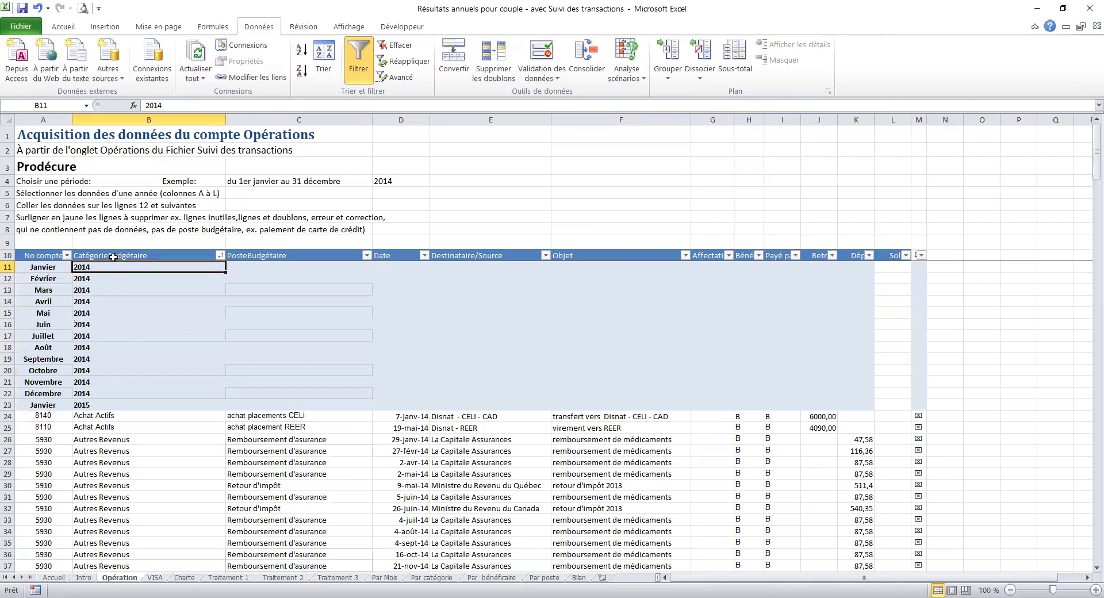
Compare the month heading rows with the first Achat Actifs record in the sorted CatégorieBudgétaire column.
{"action": "left_click", "coordinate": [148, 414]}
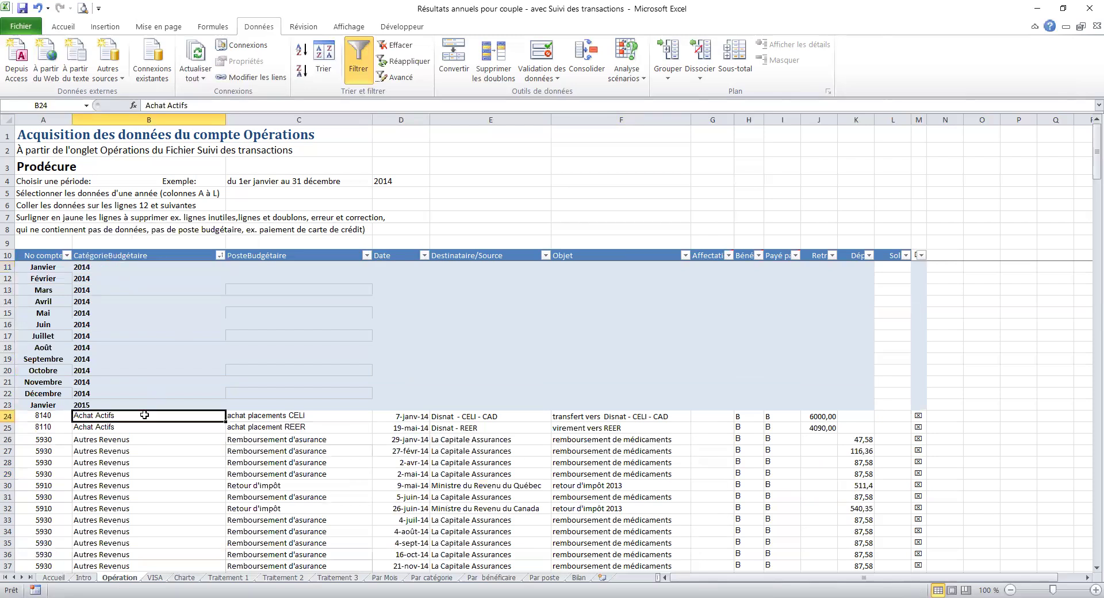
{"action": "scroll", "coordinate": [148, 463], "scroll_direction": "down", "scroll_amount": 2}
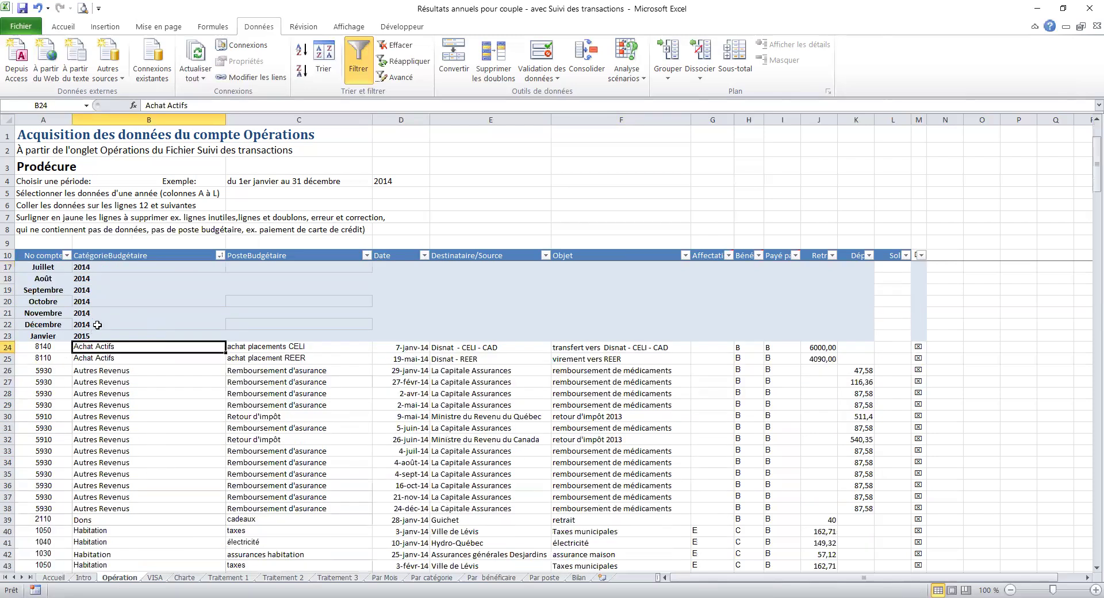
{"action": "left_click", "coordinate": [118, 267]}
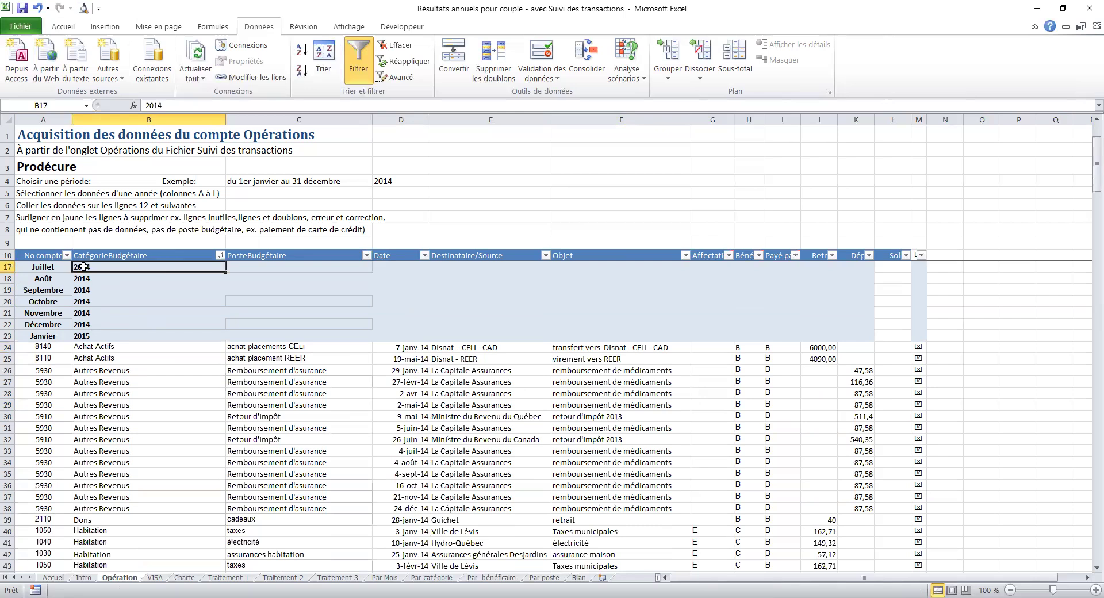
{"action": "left_click", "coordinate": [108, 347]}
{"action": "key", "text": "Up"}
{"action": "key", "text": "Up"}
{"action": "key", "text": "Up"}
{"action": "key", "text": "Up"}
{"action": "key", "text": "Up"}
{"action": "key", "text": "Up"}
{"action": "key", "text": "Up"}
{"action": "left_click", "coordinate": [109, 348]}
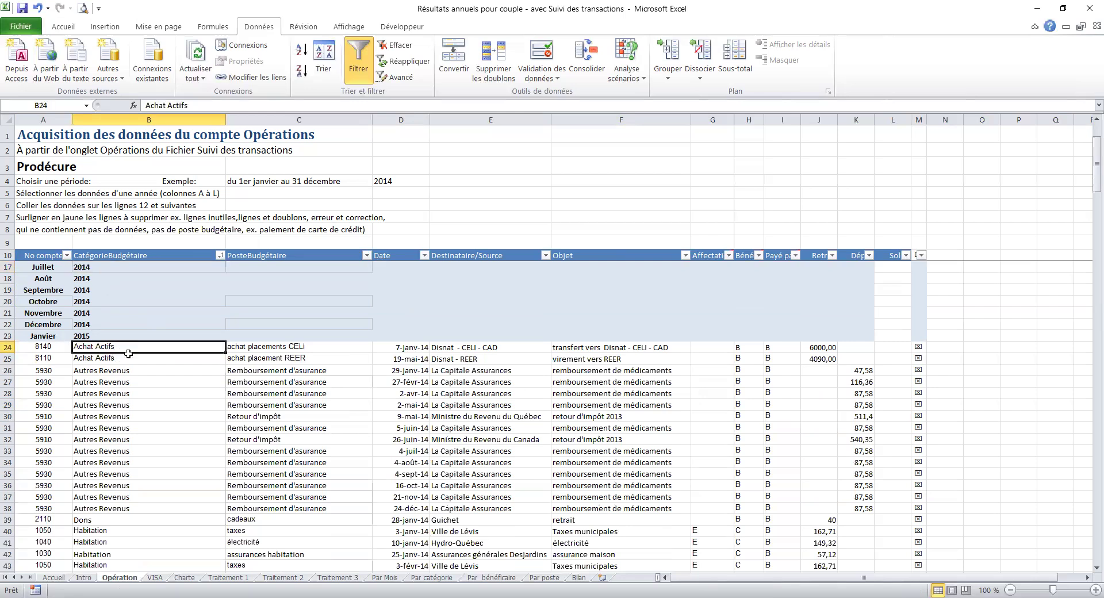
Look through the sorted category groups, from Achat Actifs and Autres Revenus down to Habitation.
{"action": "left_click_drag", "start_coordinate": [128, 349], "coordinate": [129, 355]}
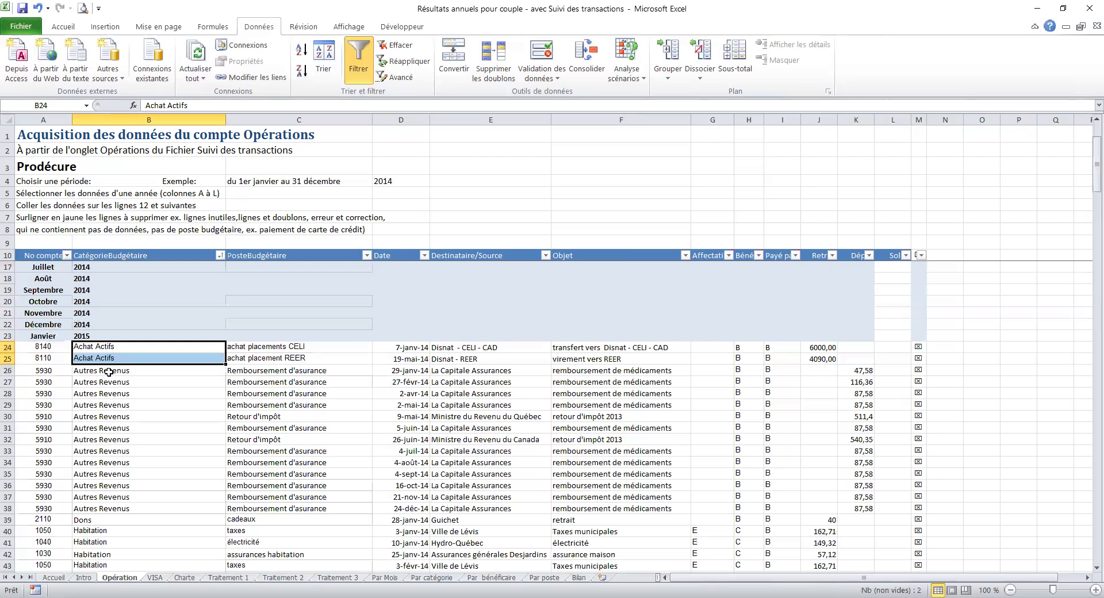
{"action": "left_click", "coordinate": [109, 371]}
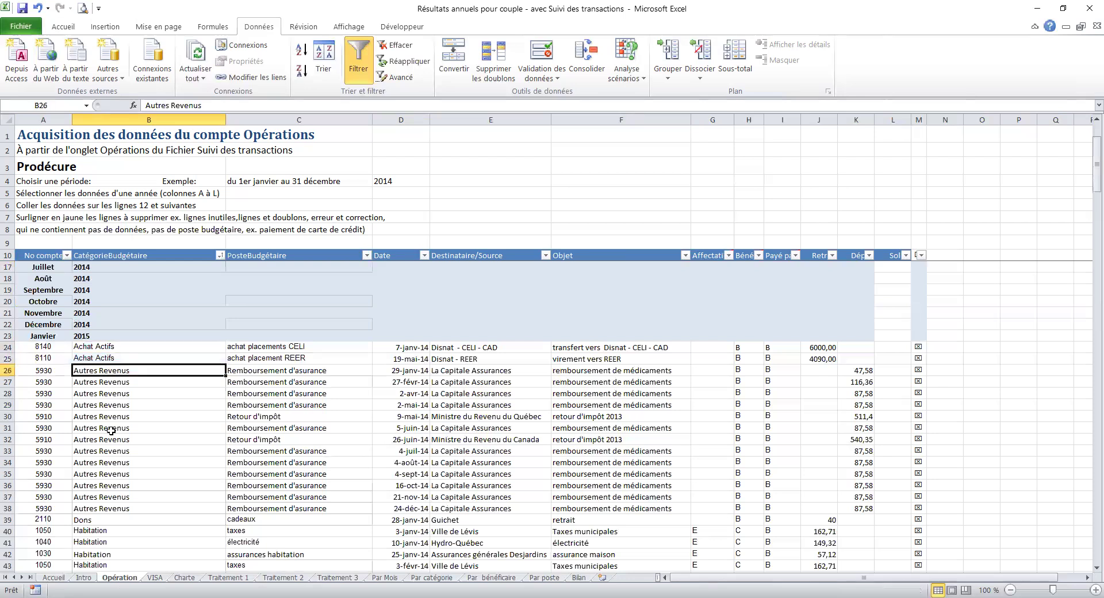
{"action": "scroll", "coordinate": [118, 447], "scroll_direction": "down", "scroll_amount": 5}
{"action": "scroll", "coordinate": [117, 457], "scroll_direction": "down", "scroll_amount": 5}
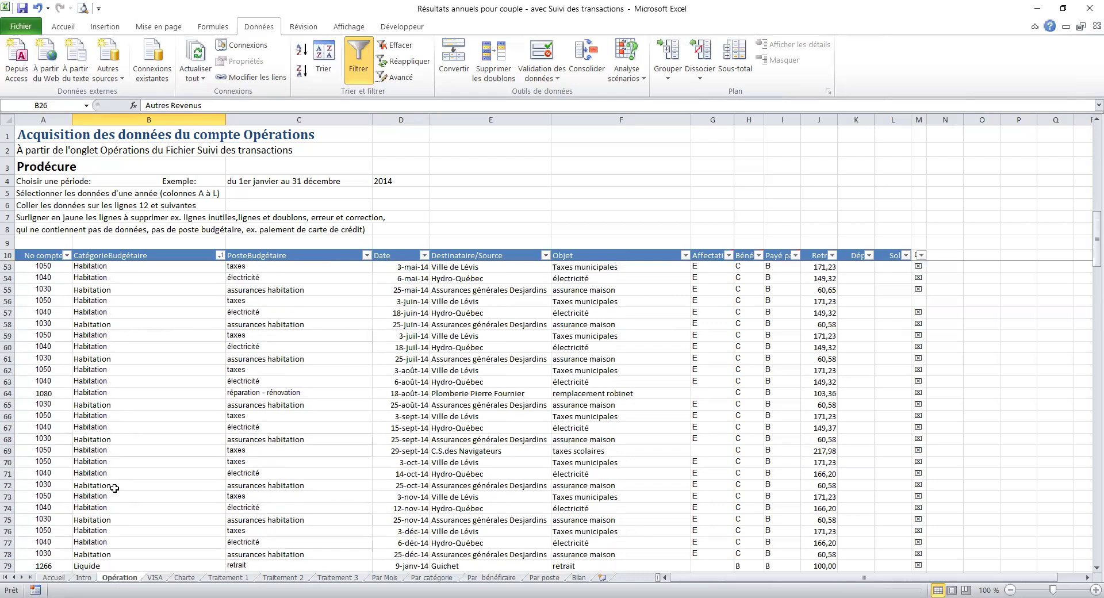
{"action": "scroll", "coordinate": [144, 454], "scroll_direction": "up", "scroll_amount": 12}
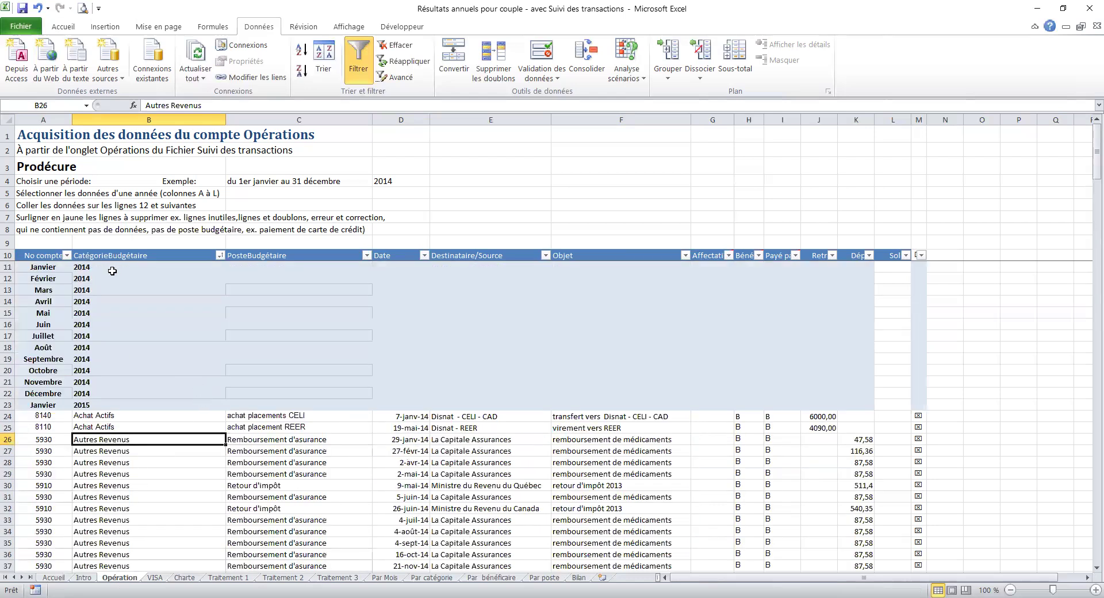
Sort the table by the Date column in ascending order (A to Z), starting from cell D11.
{"action": "left_click", "coordinate": [411, 266]}
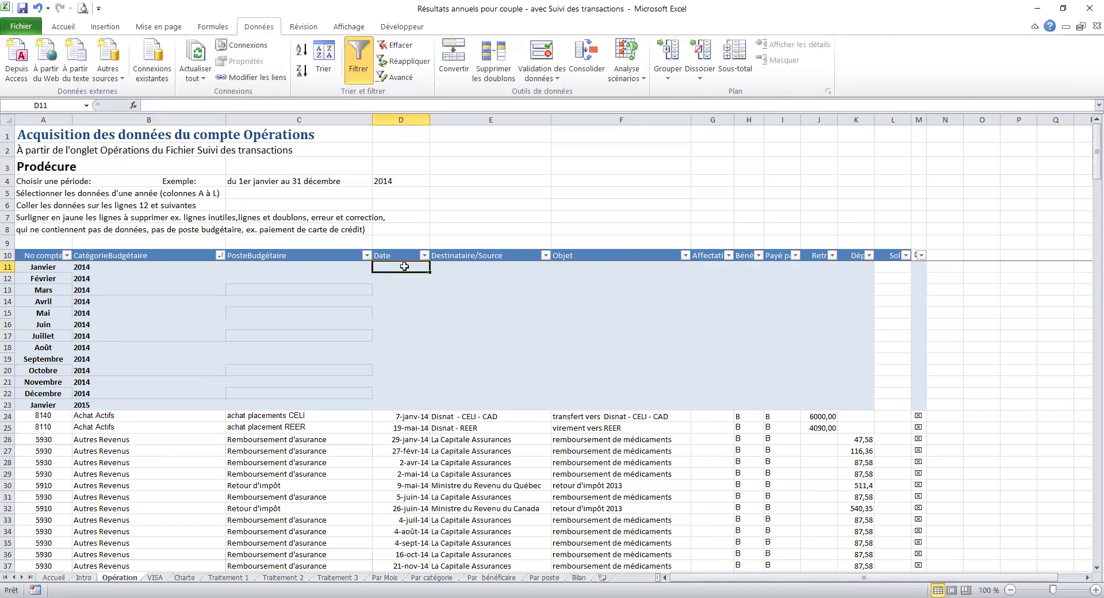
{"action": "right_click", "coordinate": [406, 270]}
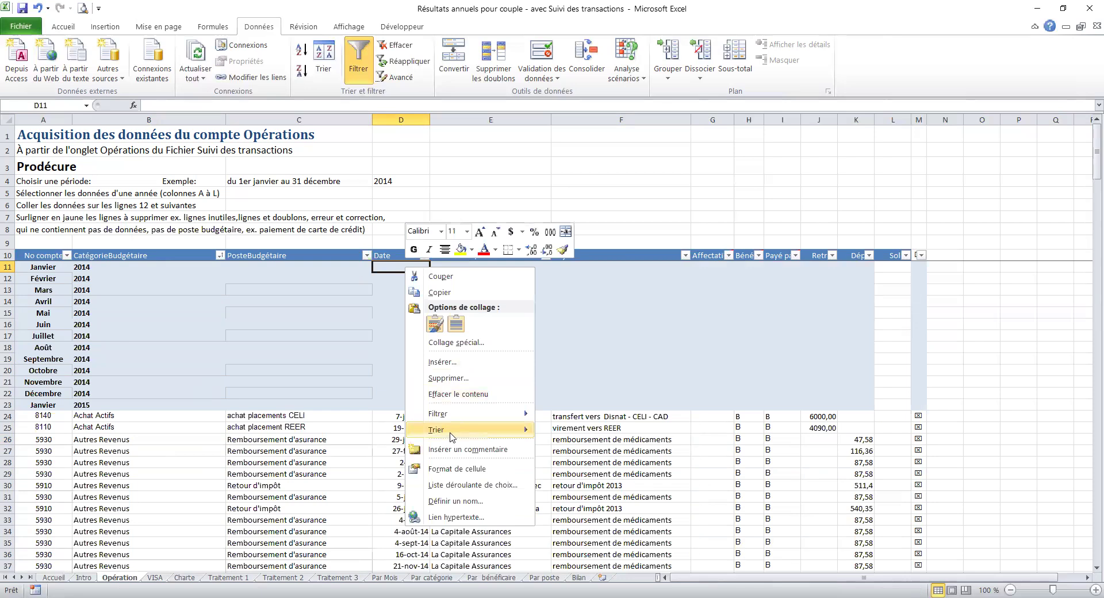
{"action": "mouse_move", "coordinate": [452, 437]}
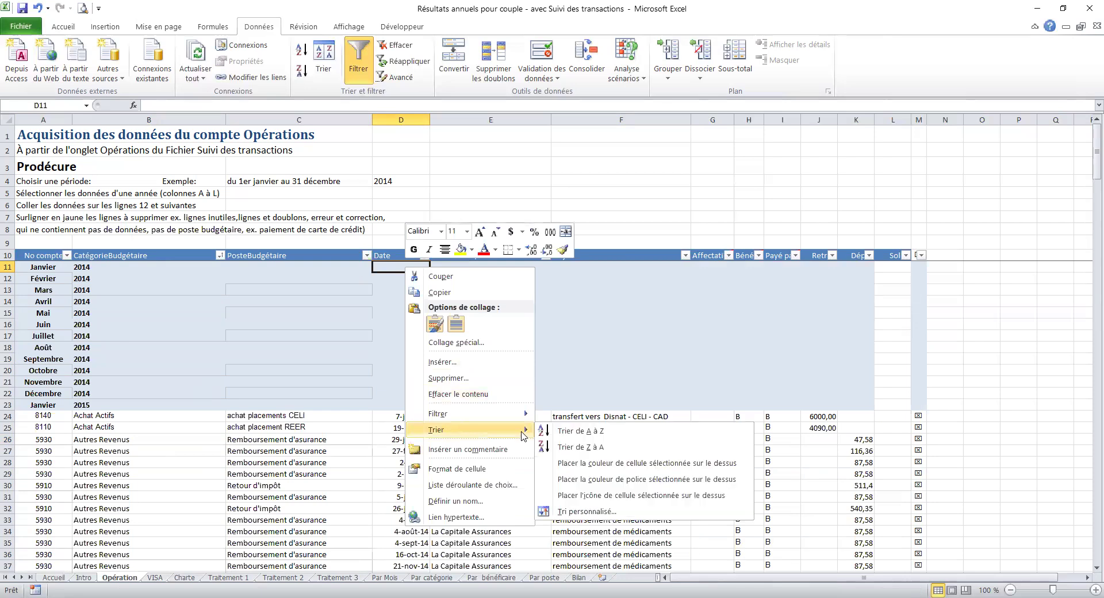
{"action": "left_click", "coordinate": [586, 435]}
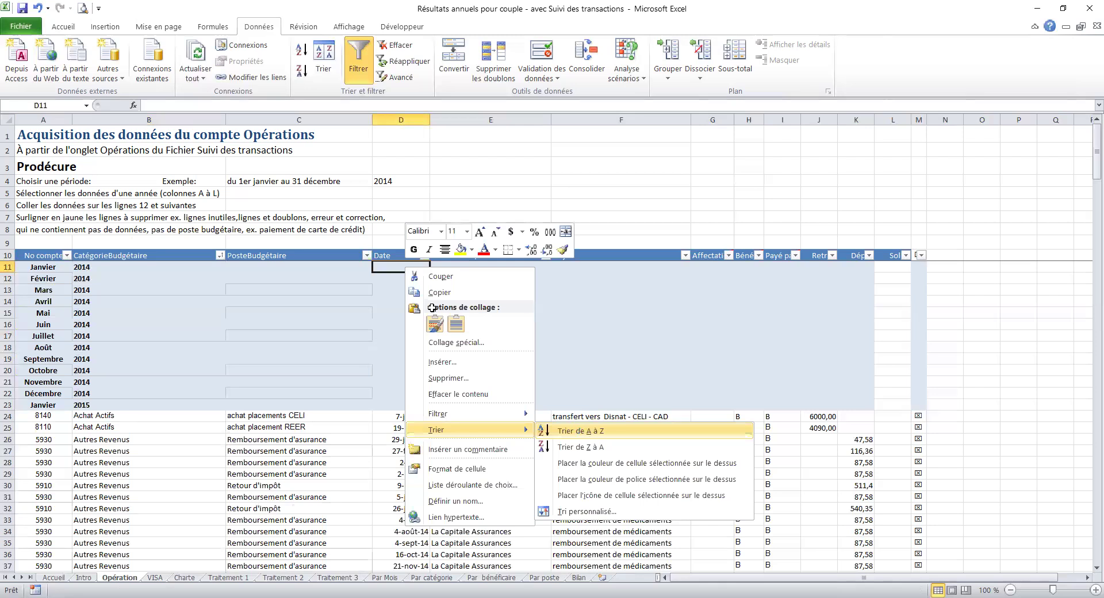